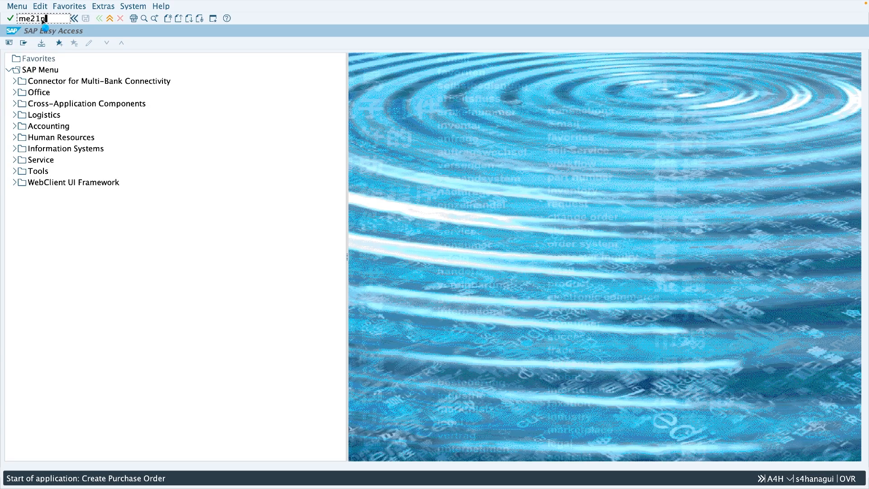
- Enter supplier 508 on the new standard purchase order
{"action": "left_click", "coordinate": [284, 61]}
{"action": "type", "text": "5"}
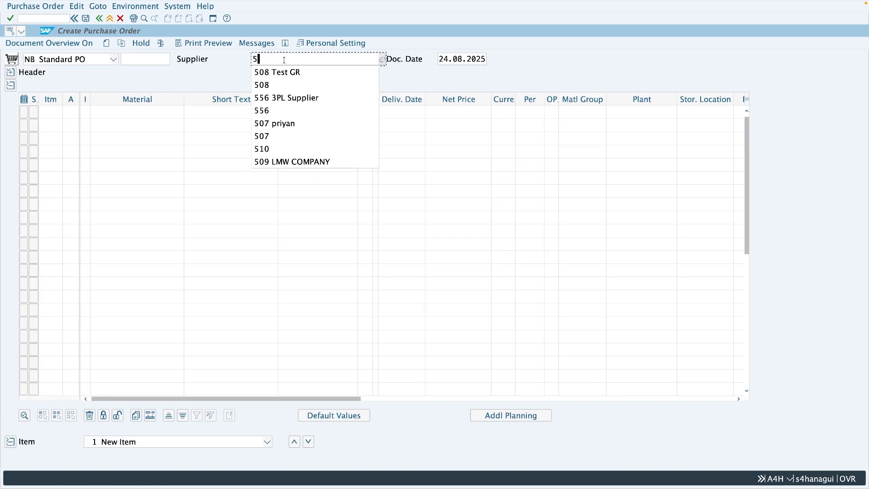
{"action": "type", "text": "08"}
- Fill the first order item with material 144, PO quantity 10 and plant z286, and validate the entries
{"action": "left_click", "coordinate": [113, 111]}
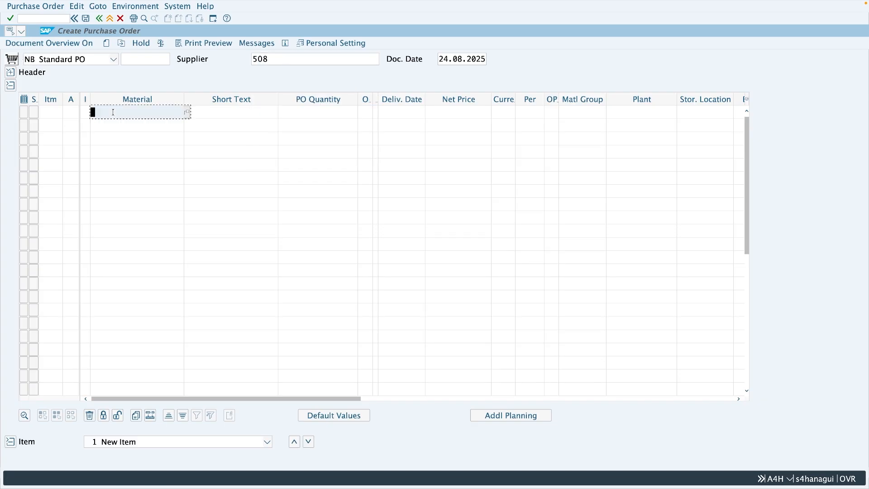
{"action": "type", "text": "144"}
{"action": "left_click", "coordinate": [301, 112]}
{"action": "type", "text": "10"}
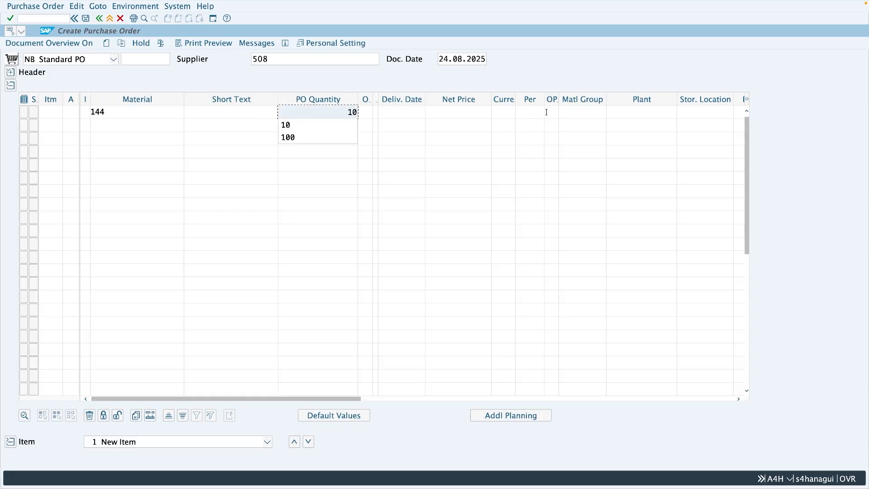
{"action": "left_click", "coordinate": [612, 112]}
{"action": "type", "text": "z286"}
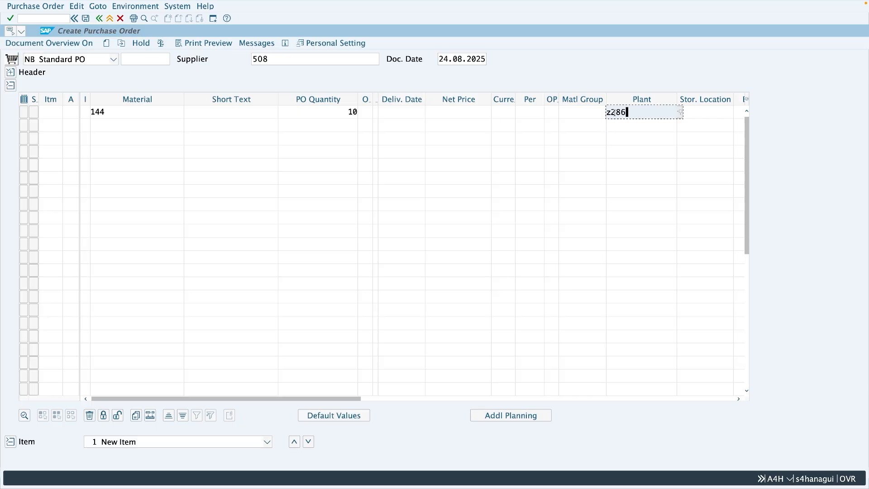
{"action": "key", "text": "Return"}
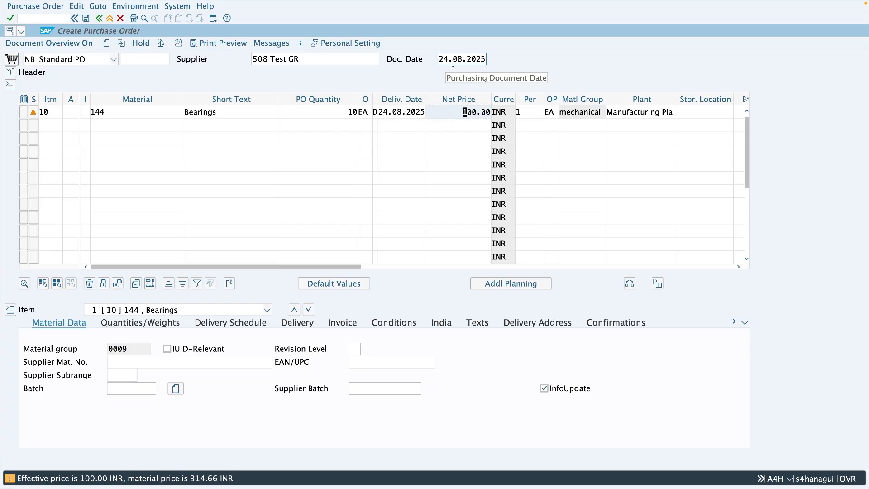
- Set the delivery date of the Bearings item to 30.09.2025
{"action": "double_click", "coordinate": [388, 112]}
{"action": "left_click_drag", "start_coordinate": [390, 112], "coordinate": [424, 112]}
{"action": "type", "text": "3"}
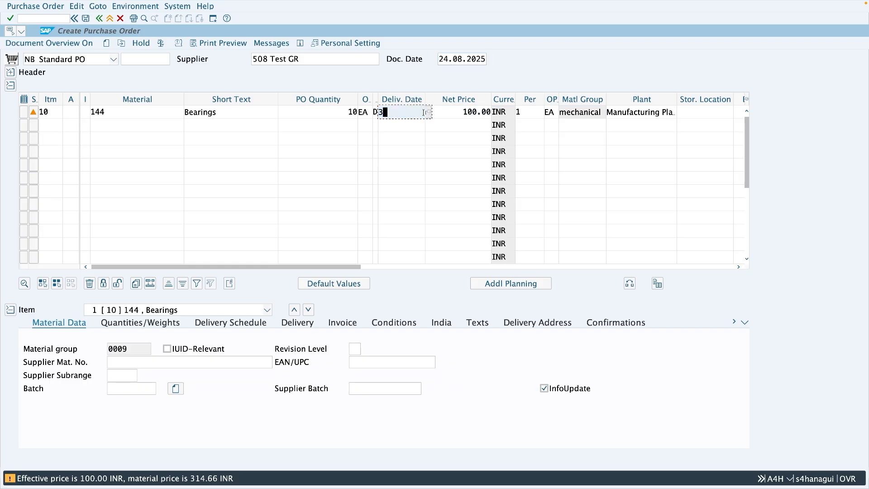
{"action": "type", "text": "0.09.2025"}
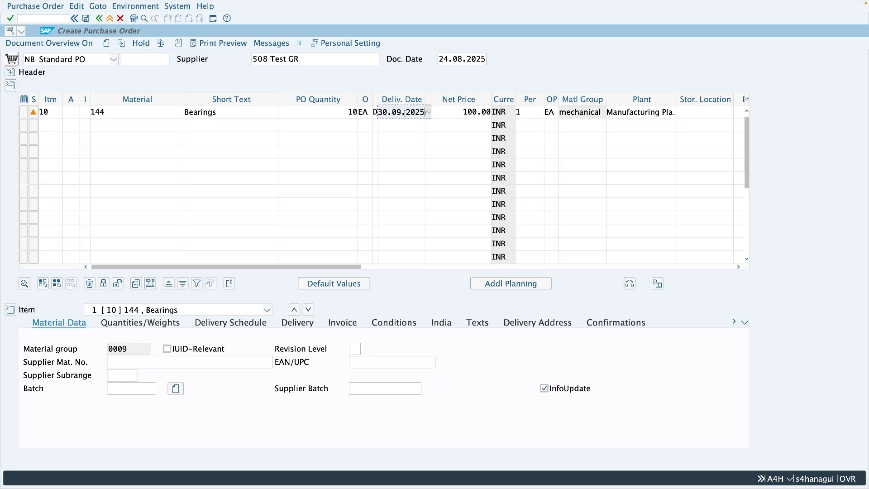
- Set the latest GR date in the Bearings item's delivery data to 10.10.2025 and save the purchase order
{"action": "left_click", "coordinate": [306, 330]}
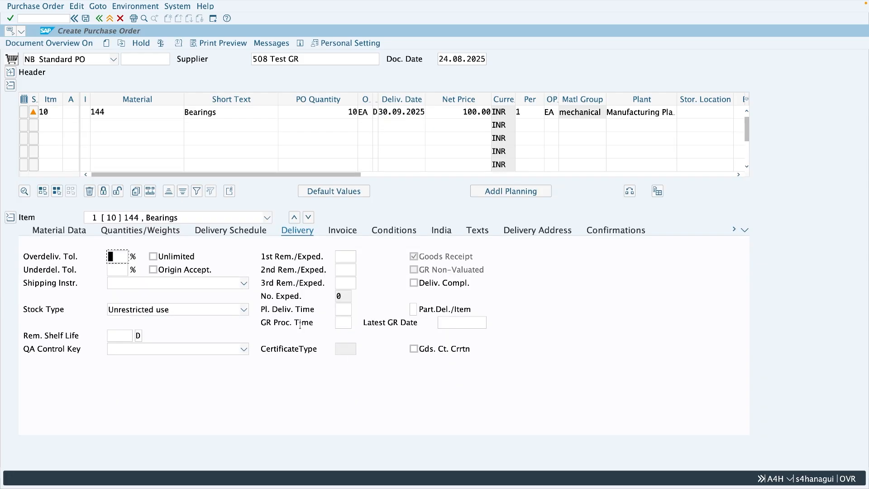
{"action": "left_click", "coordinate": [483, 322]}
{"action": "left_click", "coordinate": [454, 322]}
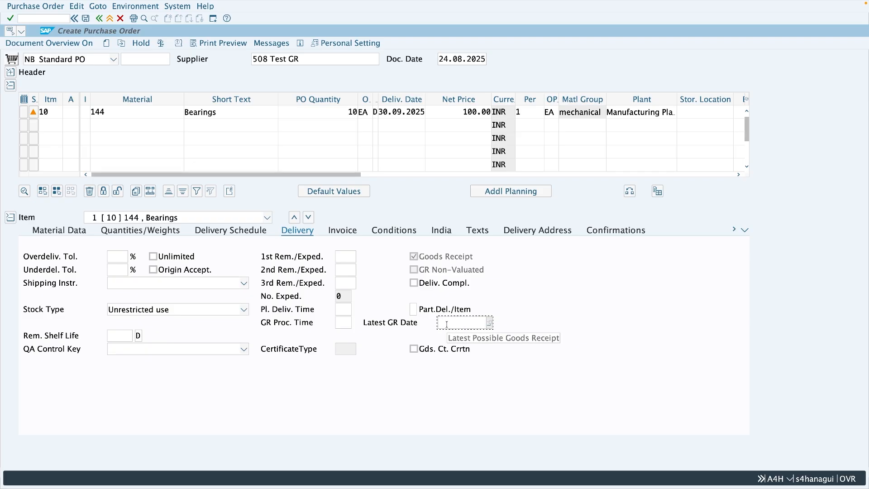
{"action": "type", "text": "10.10.2025"}
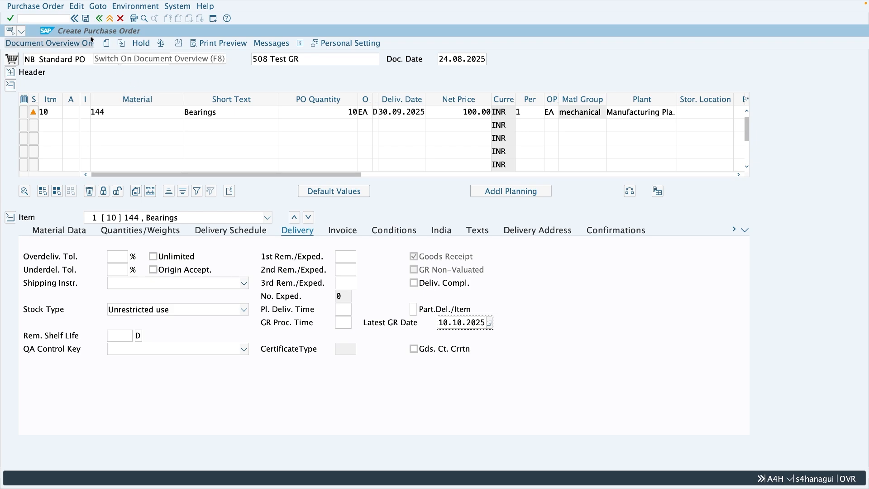
{"action": "left_click", "coordinate": [85, 18]}
{"action": "left_click", "coordinate": [204, 154]}
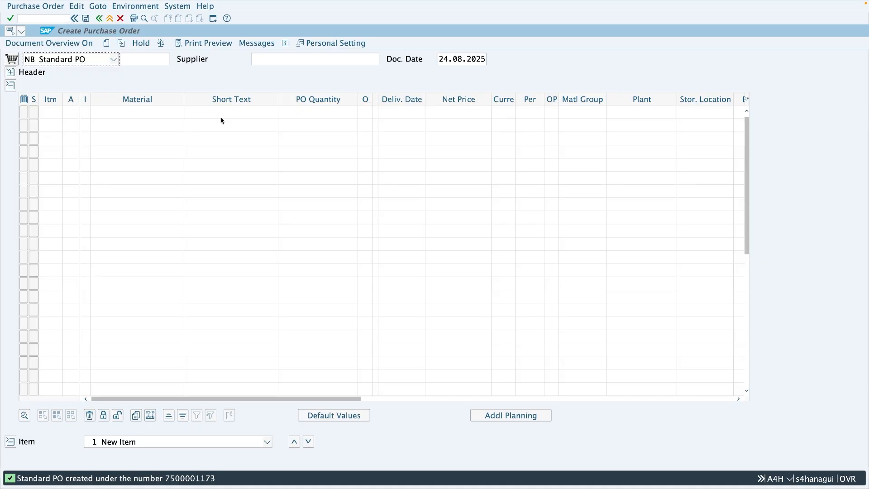
- Switch to the presentation slide about the check for early delivery
{"action": "key", "text": "super+Tab"}
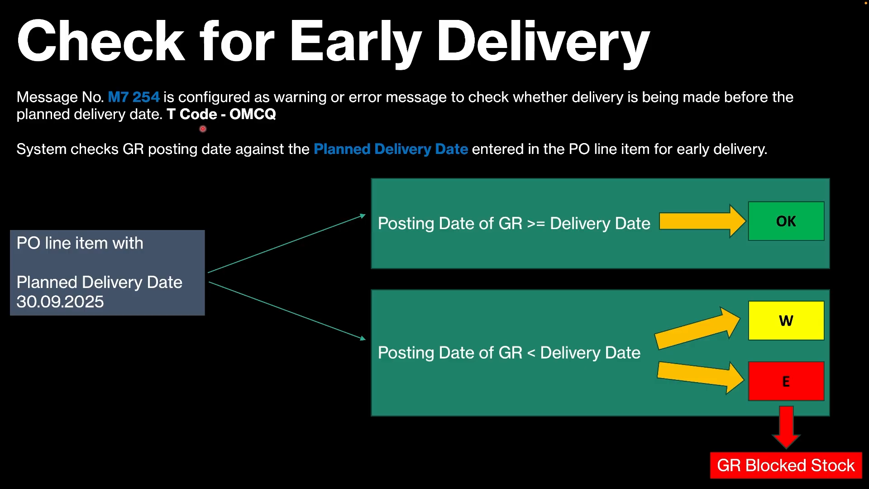
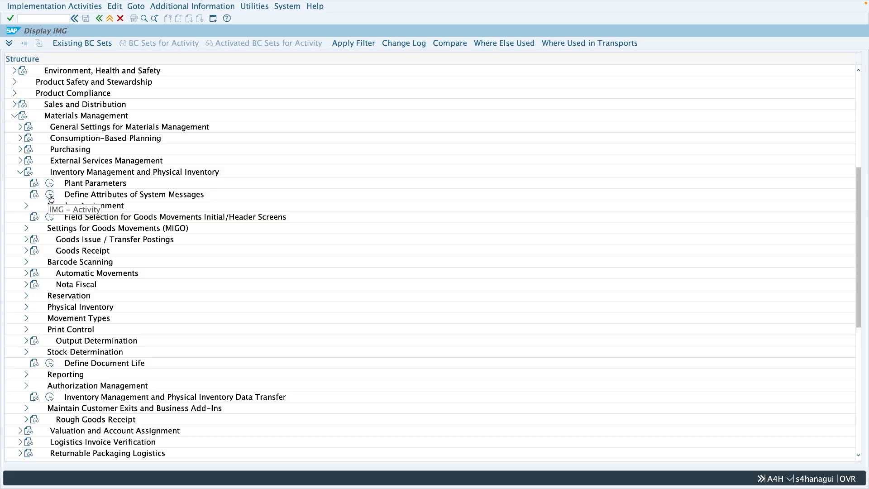
- Open Settings for System Messages under Define Attributes of System Messages and position the list at version 00, area M7, message 254
{"action": "left_click", "coordinate": [50, 199]}
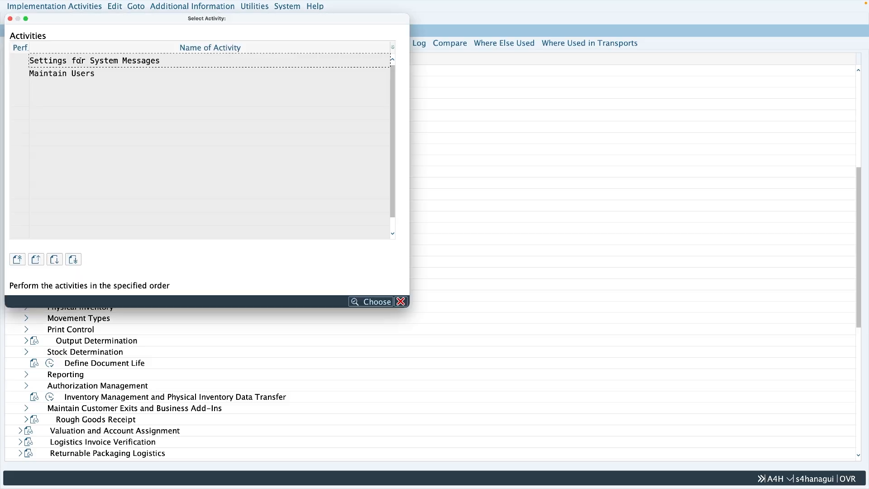
{"action": "double_click", "coordinate": [79, 60]}
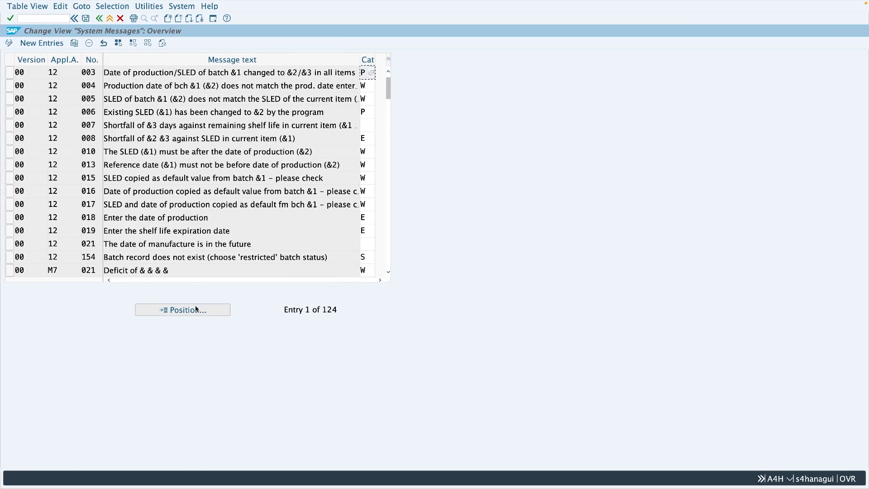
{"action": "left_click", "coordinate": [207, 291]}
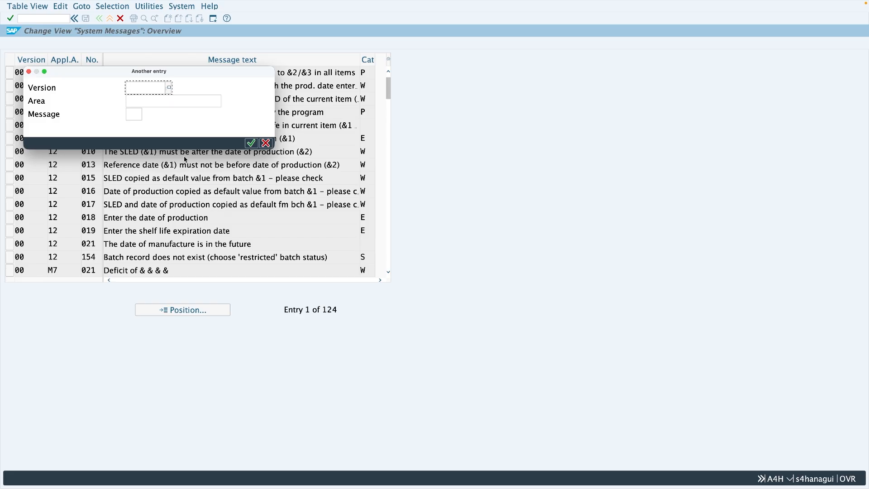
{"action": "type", "text": "00"}
{"action": "left_click", "coordinate": [190, 102]}
{"action": "type", "text": "M7"}
{"action": "left_click", "coordinate": [134, 115]}
{"action": "type", "text": "254"}
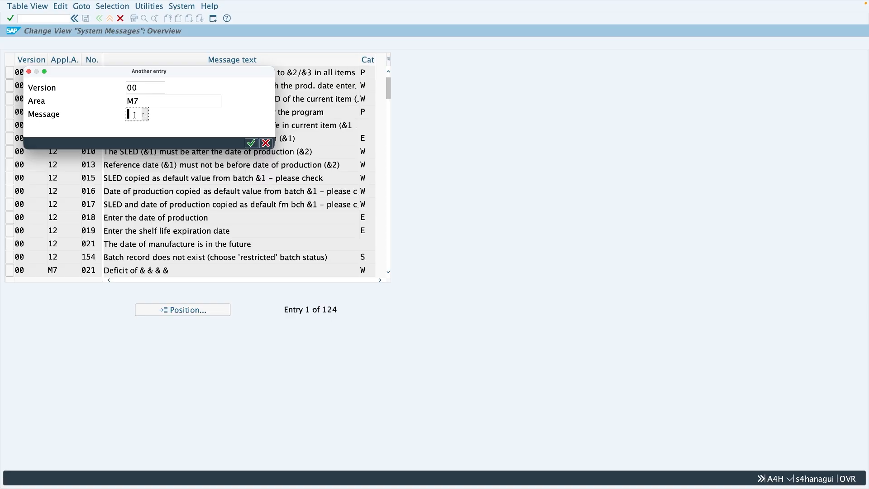
{"action": "key", "text": "Return"}
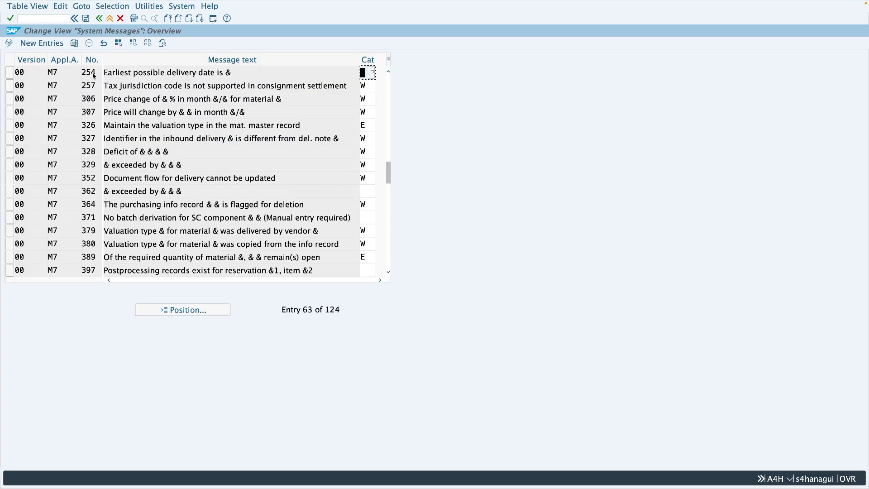
- Set the category of message M7 254 to W (Warning) and save it with the proposed customizing request
{"action": "left_click", "coordinate": [373, 73]}
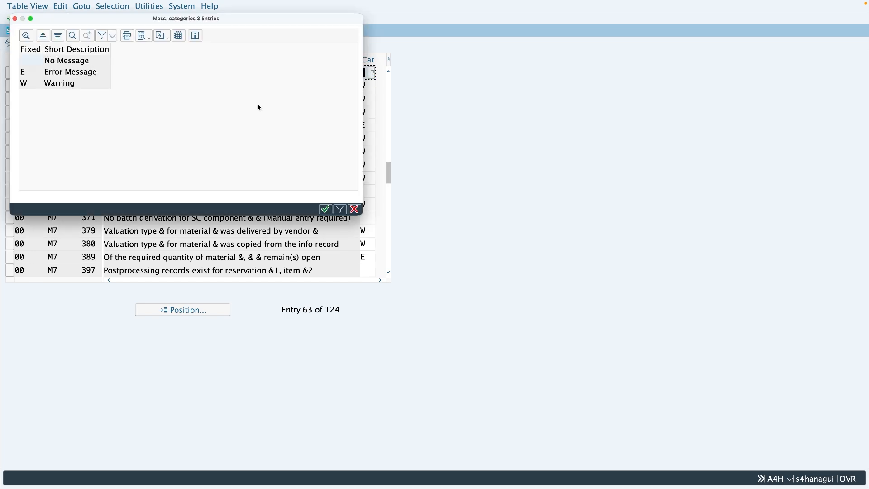
{"action": "left_click", "coordinate": [28, 83]}
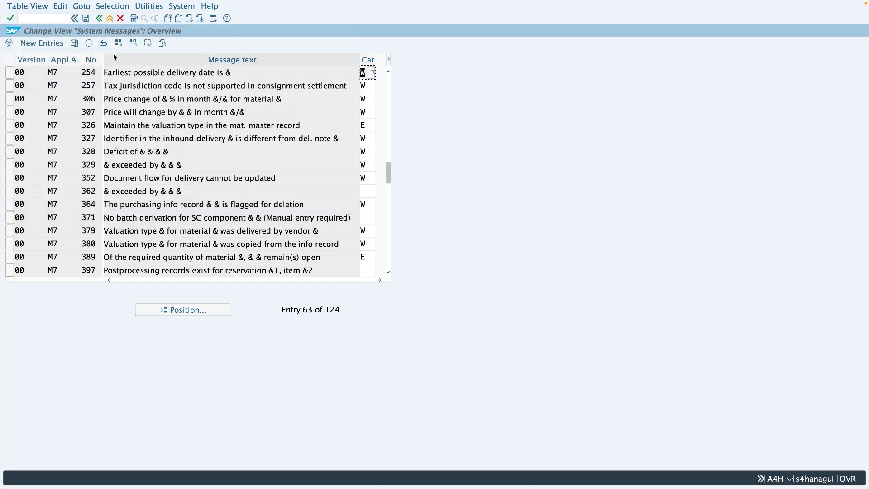
{"action": "left_click", "coordinate": [87, 19]}
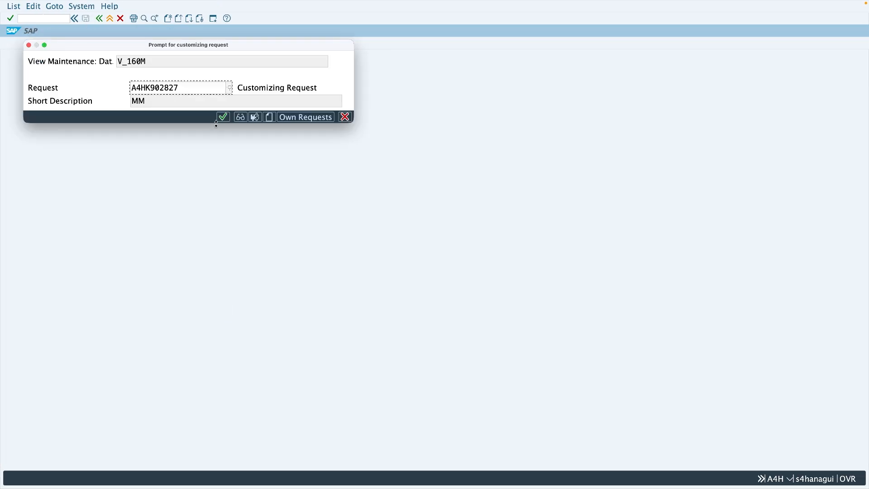
{"action": "left_click", "coordinate": [222, 117]}
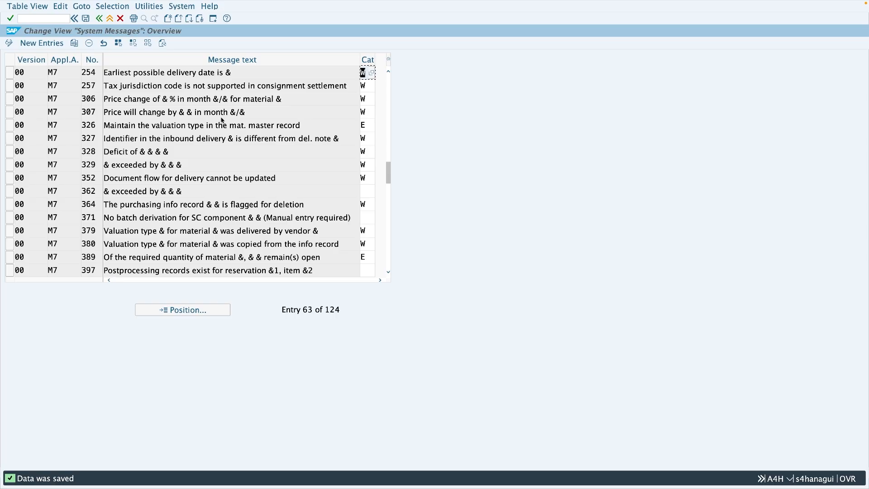
- Display the purchase order with transaction me23n in a new session window
{"action": "left_click", "coordinate": [214, 18]}
{"action": "type", "text": "me2"}
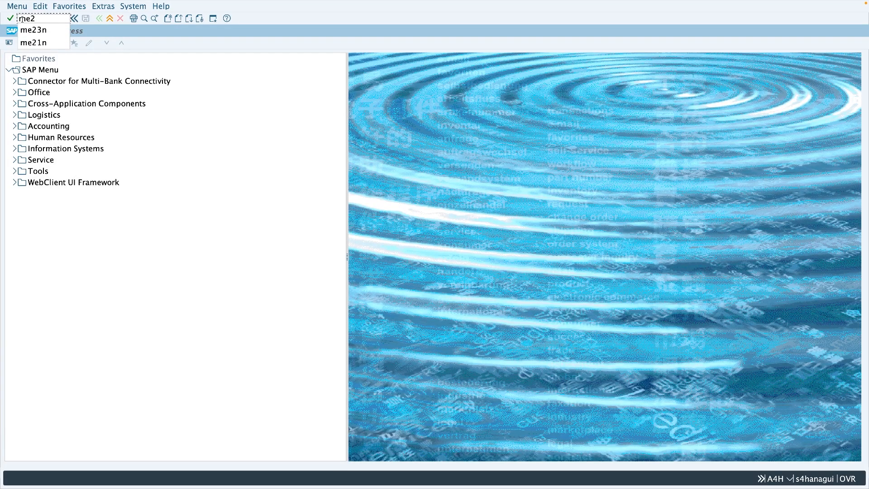
{"action": "type", "text": "3n"}
{"action": "key", "text": "Return"}
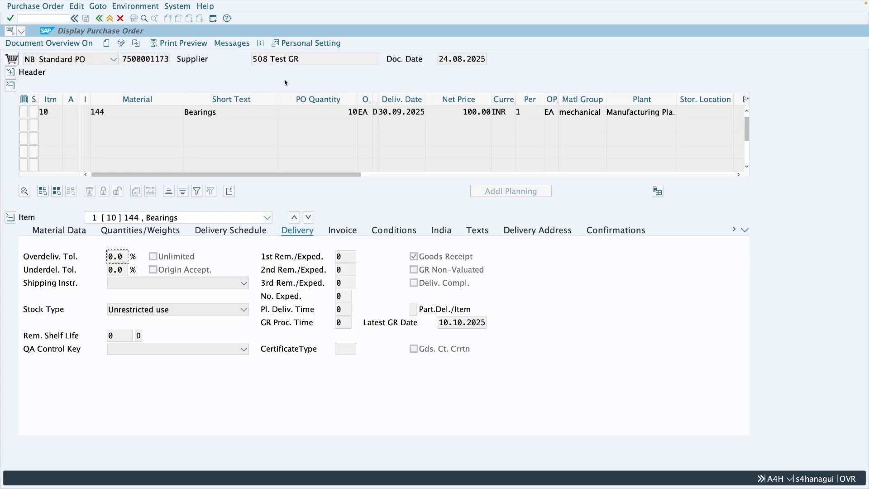
- Start transaction migo in another new session window and set the action to A01 Goods Receipt
{"action": "left_click", "coordinate": [213, 19]}
{"action": "type", "text": "migo"}
{"action": "key", "text": "Return"}
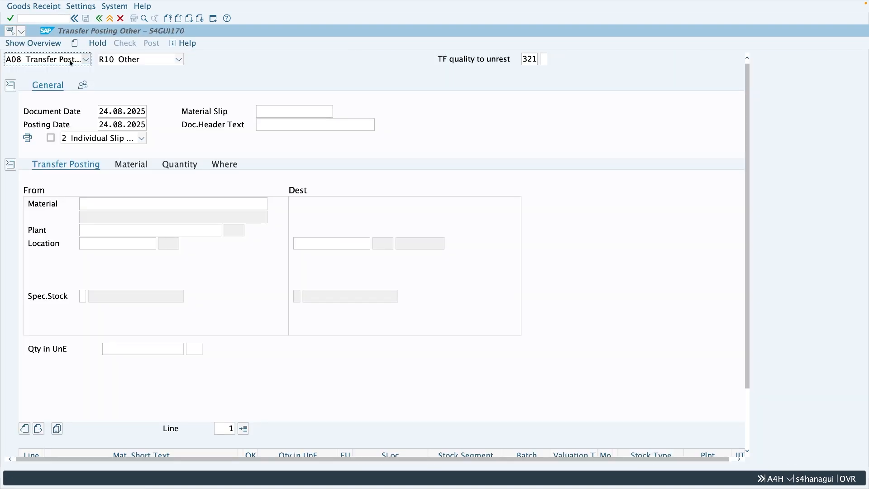
{"action": "left_click", "coordinate": [70, 63]}
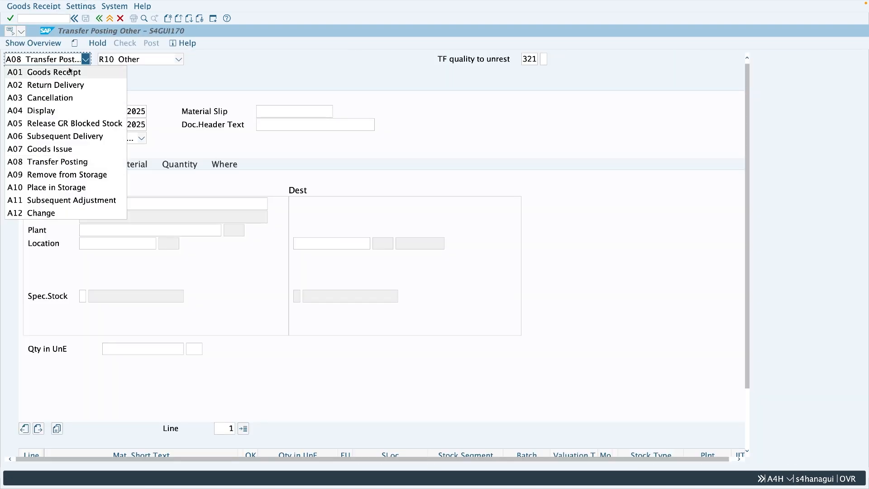
{"action": "left_click", "coordinate": [70, 72]}
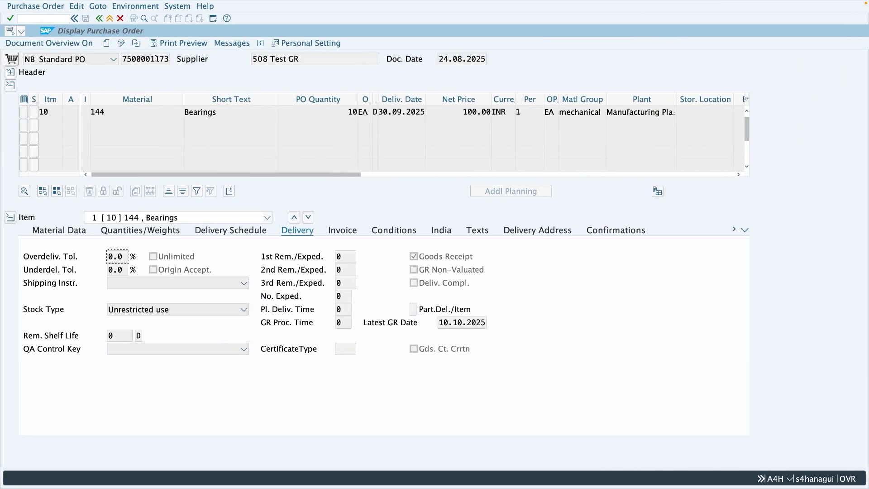
- Copy the displayed purchase order's number into the goods receipt, load its item, and compare the order's delivery date with the posting date
{"action": "left_click_drag", "start_coordinate": [169, 60], "coordinate": [123, 59]}
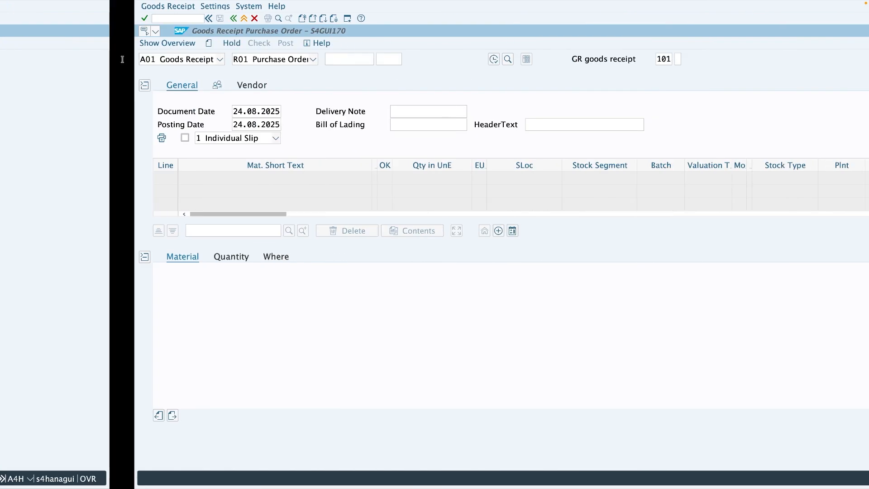
{"action": "key", "text": "ctrl+v"}
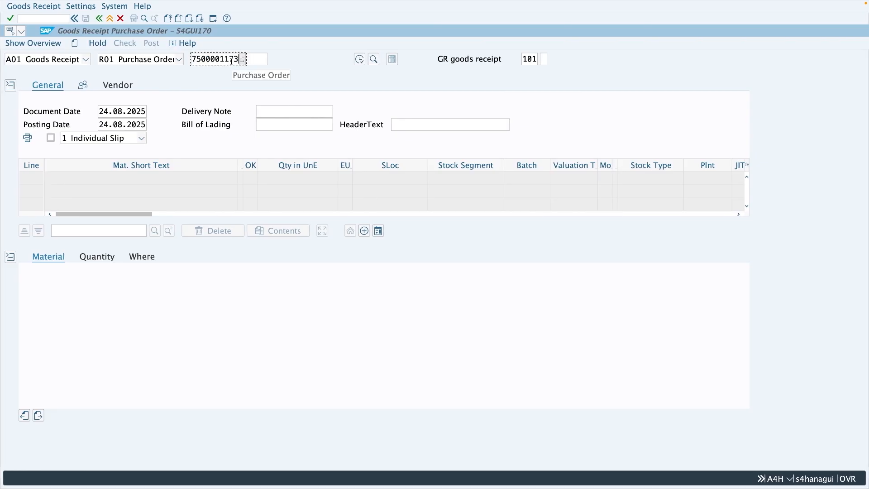
{"action": "key", "text": "Return"}
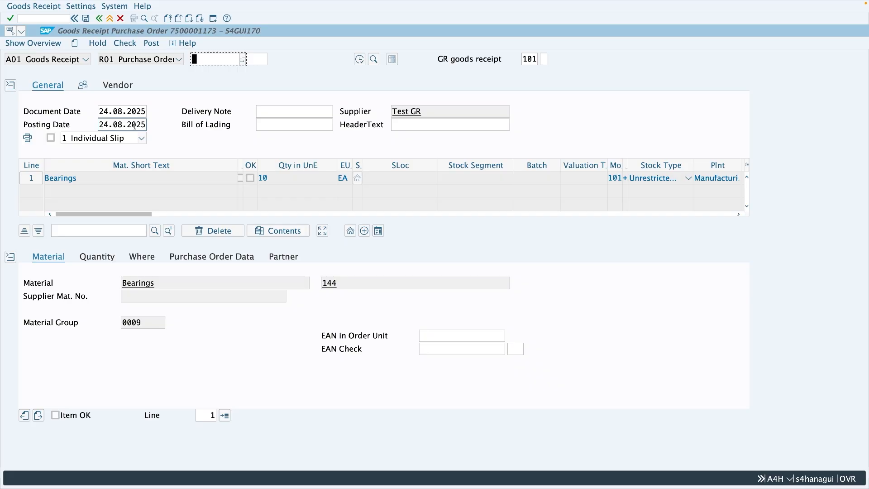
{"action": "key", "text": "ctrl+Left"}
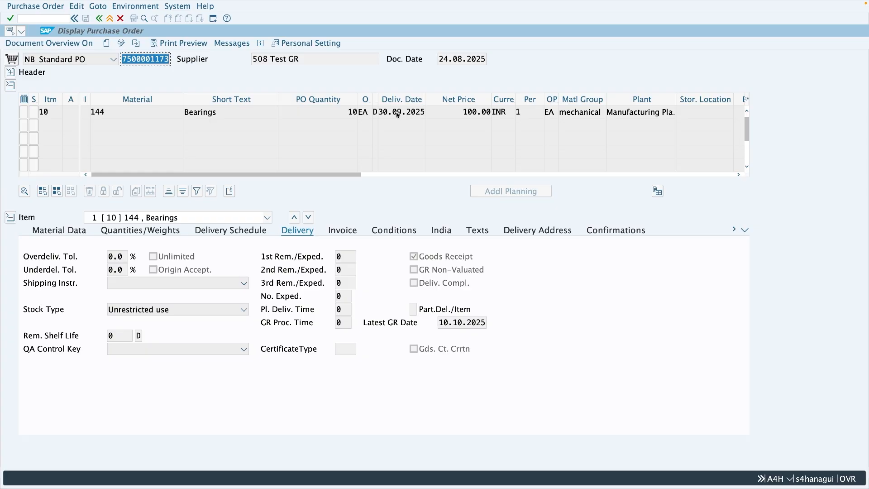
{"action": "key", "text": "ctrl+Right"}
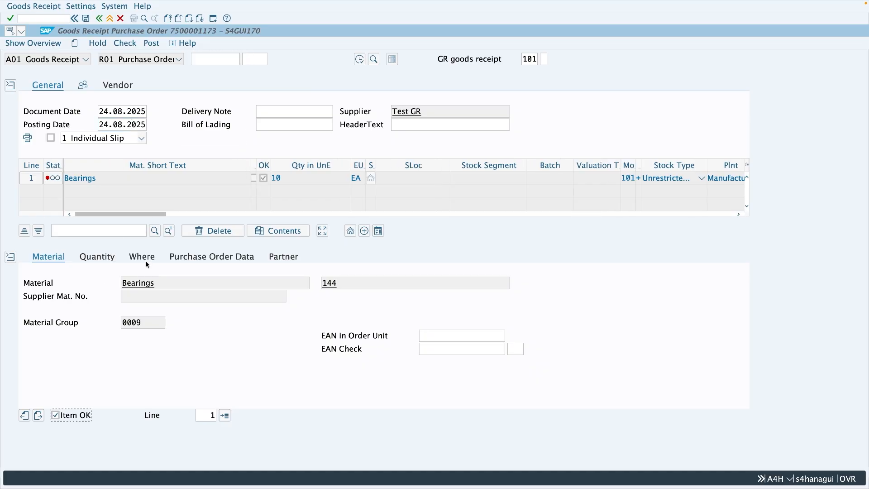
- Set the Bearings item's storage location to Raw materials and check the goods receipt
{"action": "left_click", "coordinate": [147, 262]}
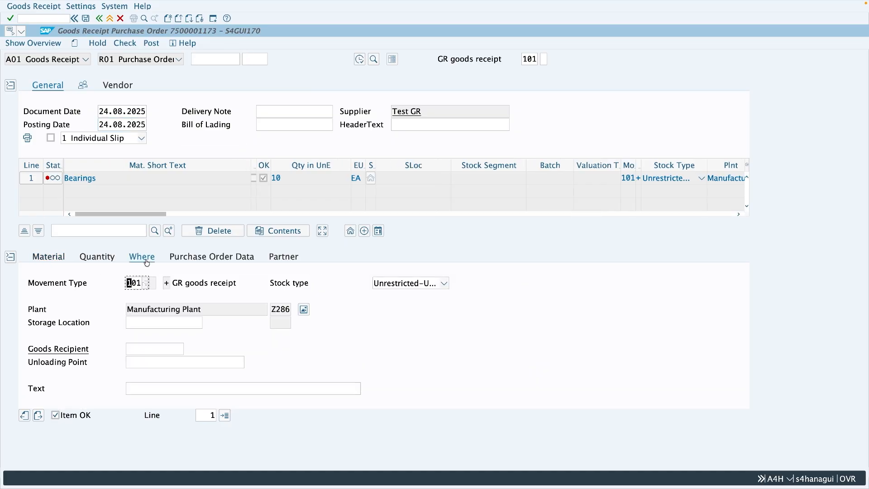
{"action": "left_click", "coordinate": [152, 321]}
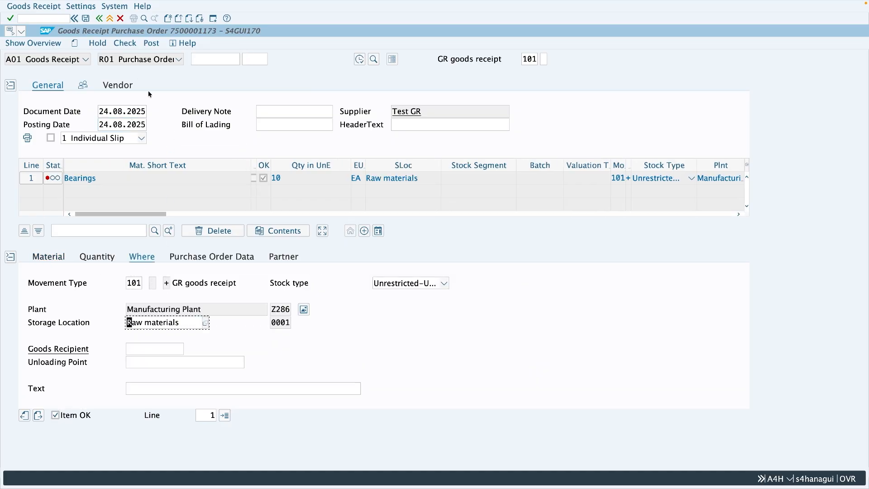
{"action": "left_click", "coordinate": [125, 47]}
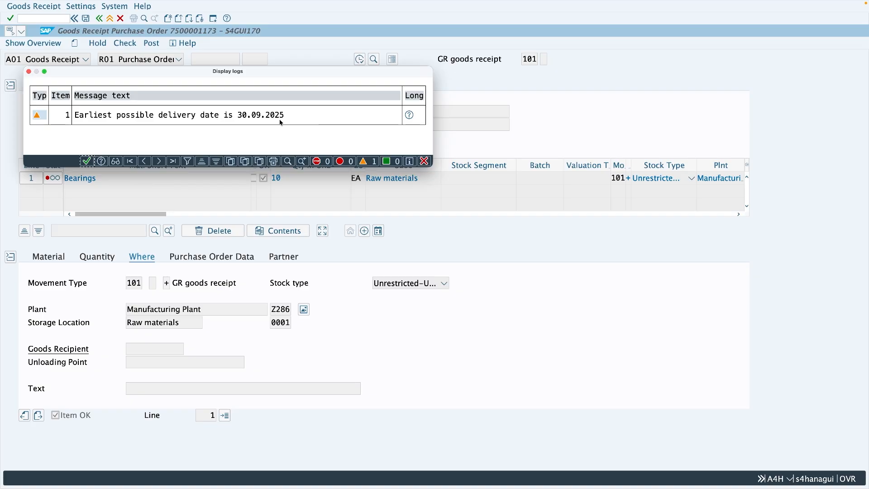
- Read the long text of the logged message about the earliest possible delivery date, and close the log
{"action": "left_click", "coordinate": [411, 116]}
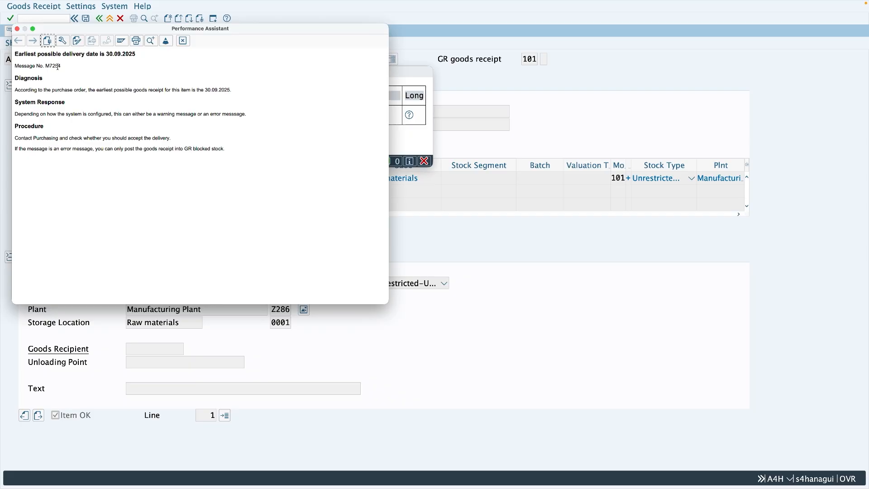
{"action": "left_click", "coordinate": [182, 41]}
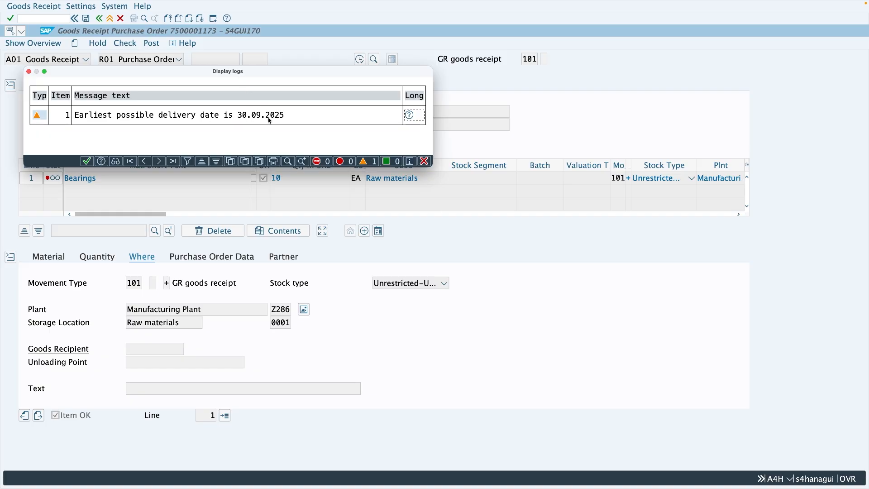
{"action": "left_click_drag", "start_coordinate": [229, 75], "coordinate": [299, 152]}
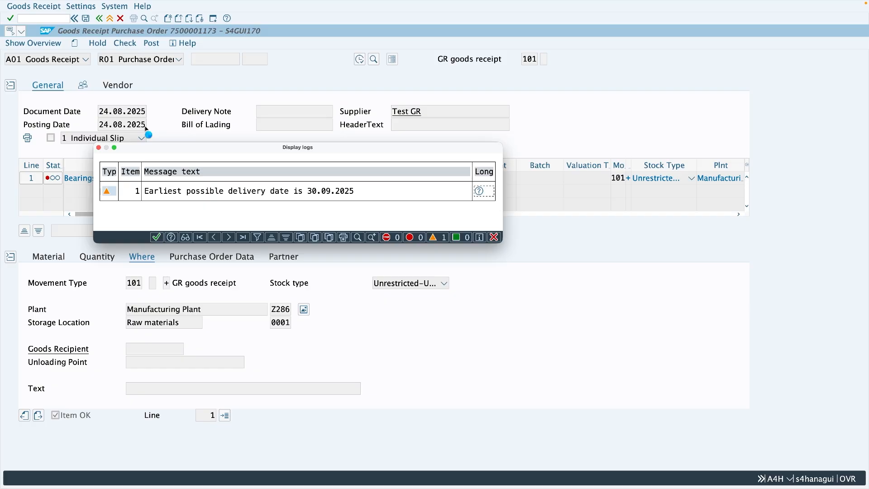
{"action": "left_click", "coordinate": [156, 237]}
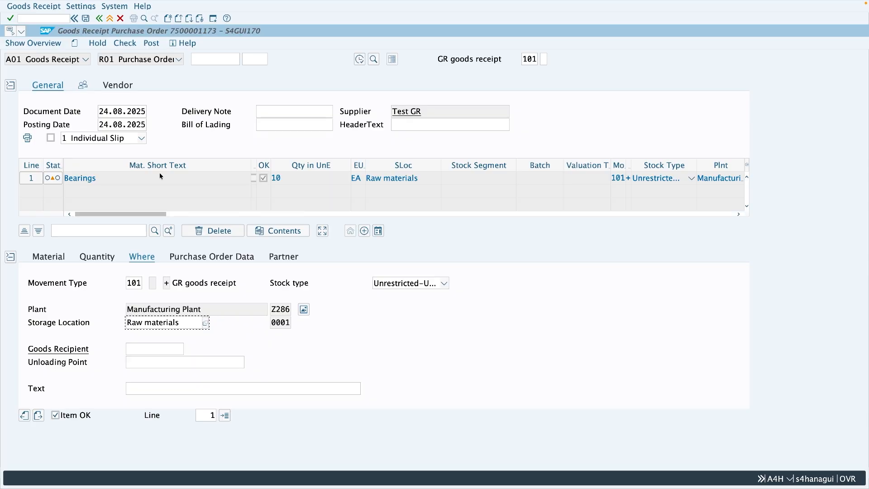
- Return to the system messages table, set the category of message M7 254 to E (Error Message), and save the change
{"action": "key", "text": "ctrl+Left"}
{"action": "key", "text": "ctrl+Left"}
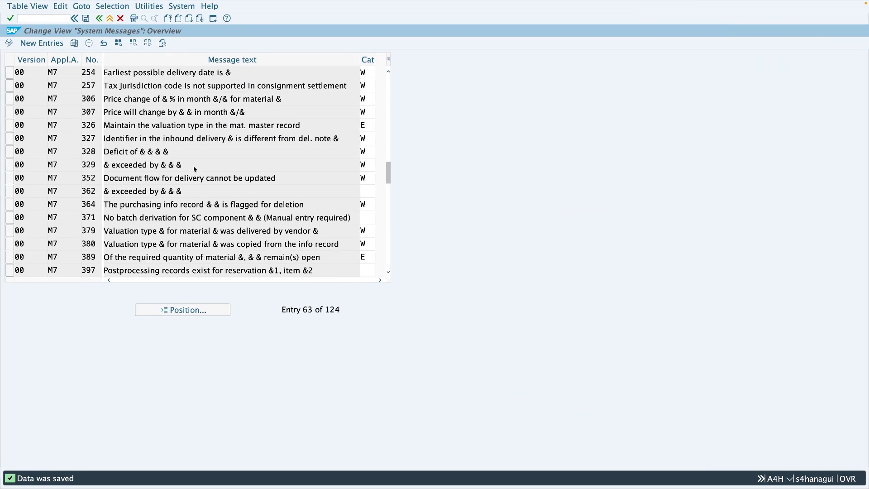
{"action": "left_click", "coordinate": [365, 73]}
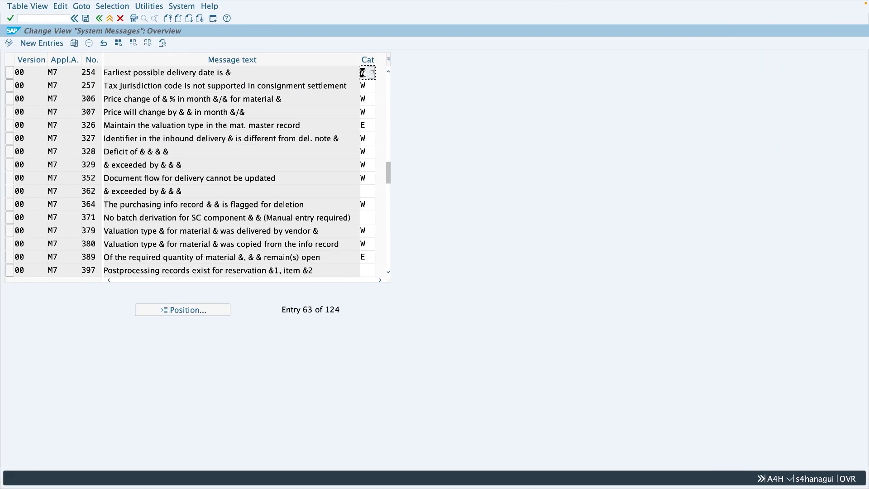
{"action": "type", "text": "E"}
{"action": "key", "text": "Return"}
{"action": "left_click", "coordinate": [370, 74]}
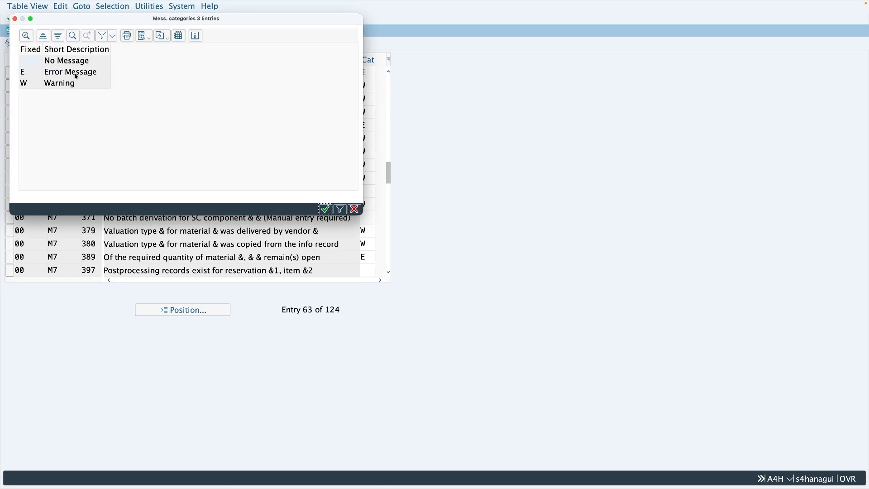
{"action": "left_click", "coordinate": [325, 209]}
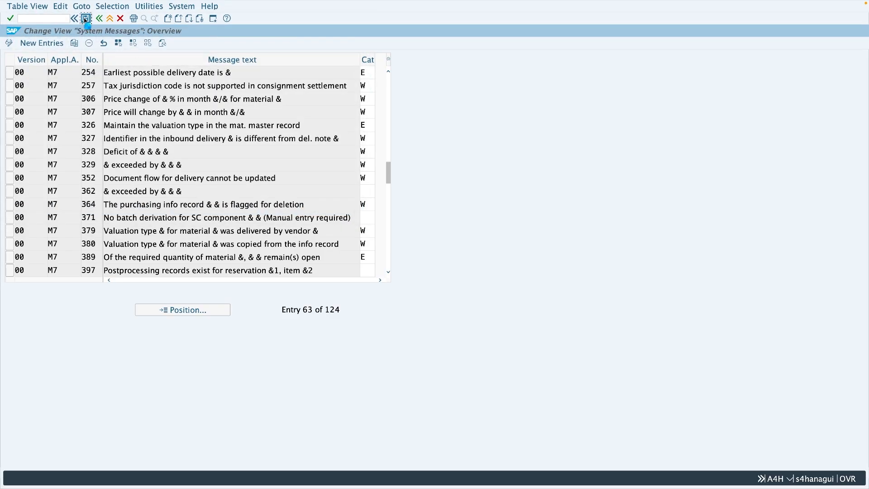
{"action": "left_click", "coordinate": [85, 18]}
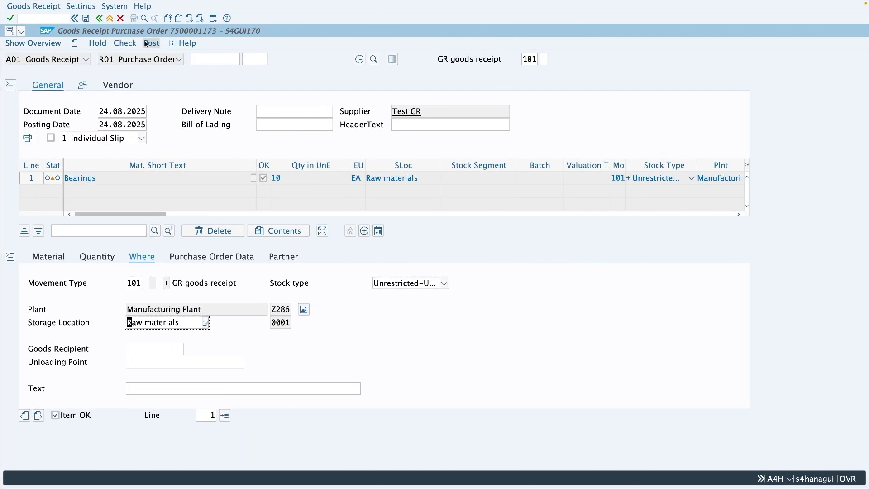
- Discard the open goods receipt, reopen MIGO, and load the same purchase order again
{"action": "left_click", "coordinate": [110, 19]}
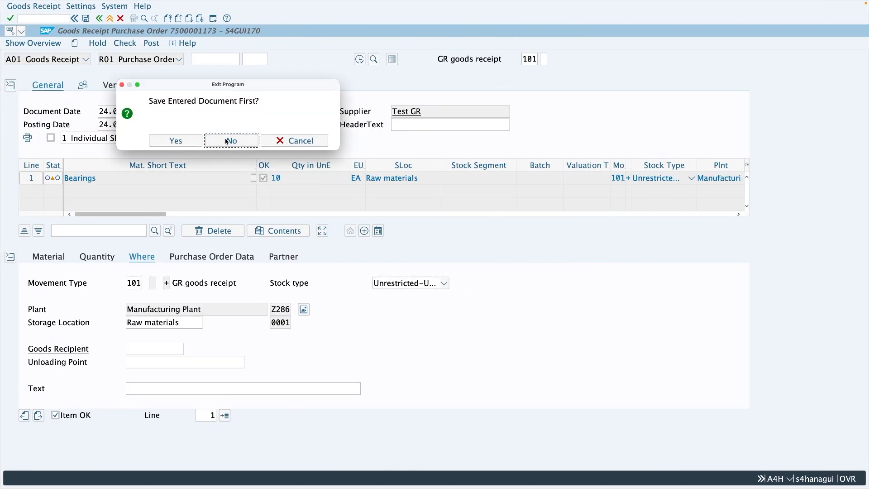
{"action": "left_click", "coordinate": [226, 140]}
{"action": "type", "text": "migo"}
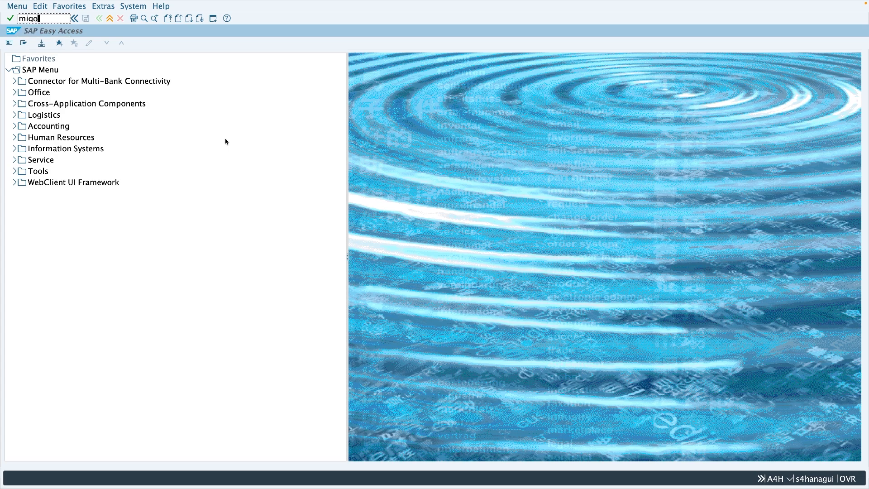
{"action": "key", "text": "Return"}
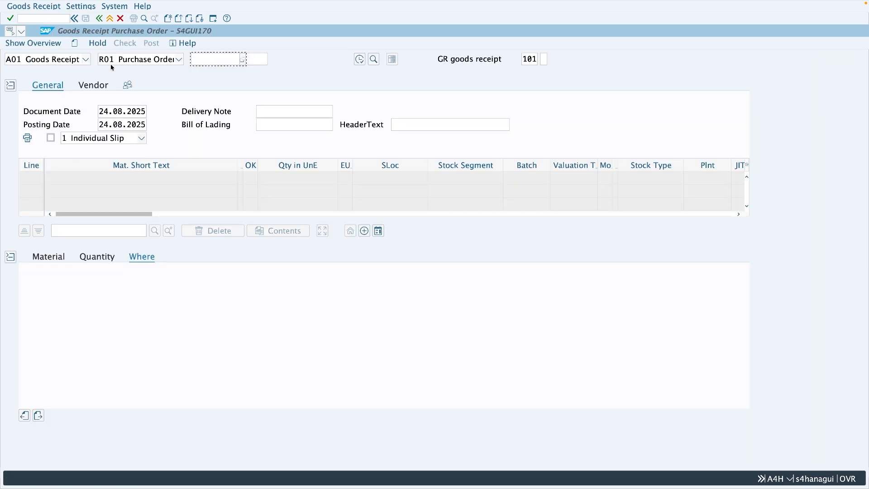
{"action": "left_click", "coordinate": [199, 63]}
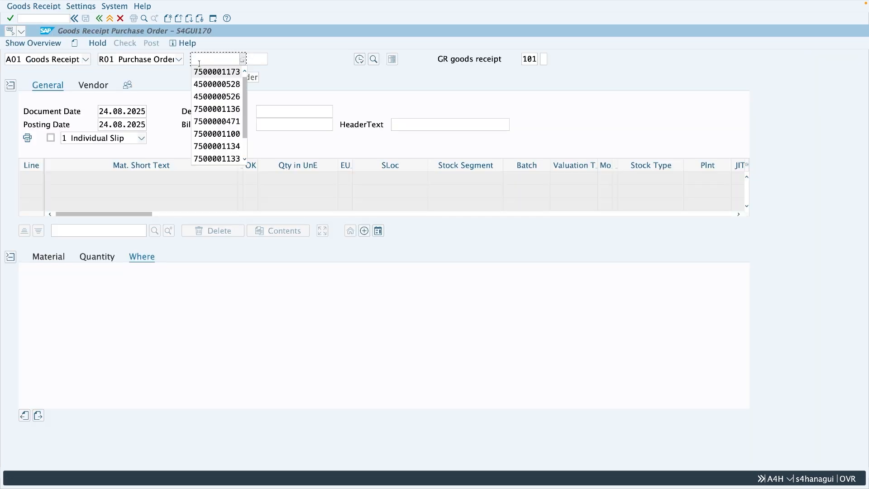
{"action": "left_click", "coordinate": [200, 69]}
{"action": "key", "text": "Return"}
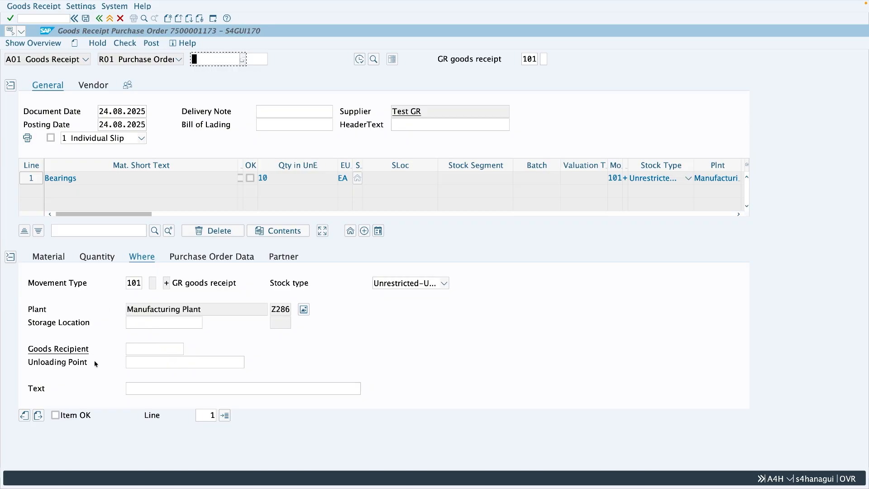
- Mark the Bearings item as OK, run a check, and set the item's storage location to 0001
{"action": "left_click", "coordinate": [72, 415]}
{"action": "left_click", "coordinate": [125, 43]}
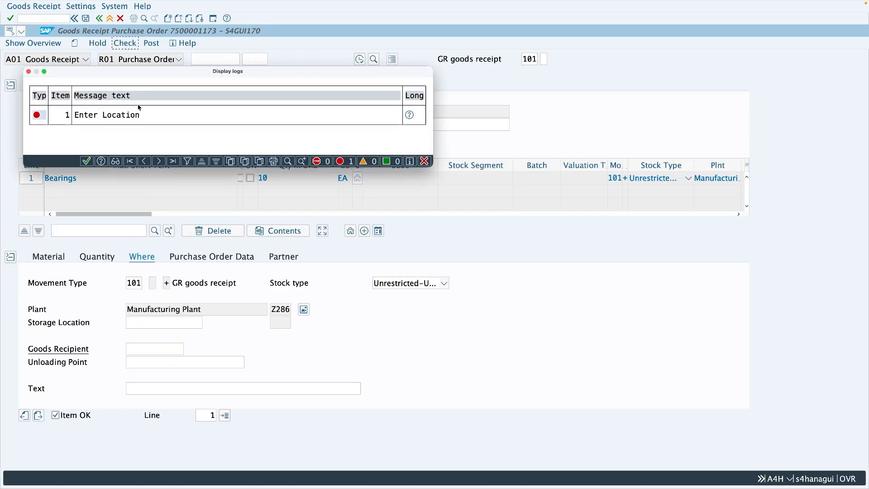
{"action": "left_click", "coordinate": [87, 161]}
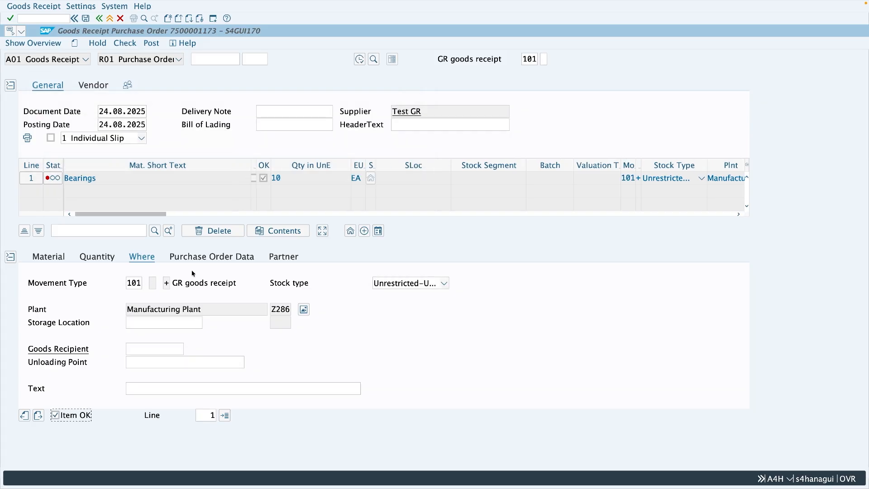
{"action": "left_click", "coordinate": [153, 323]}
{"action": "type", "text": "0001"}
{"action": "key", "text": "Return"}
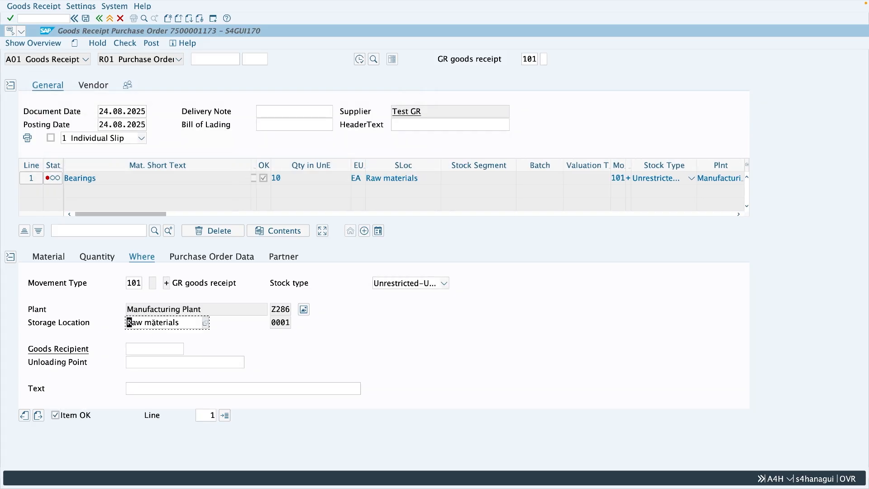
- Check the goods receipt and try to post it, closing the message log each time
{"action": "left_click", "coordinate": [127, 44]}
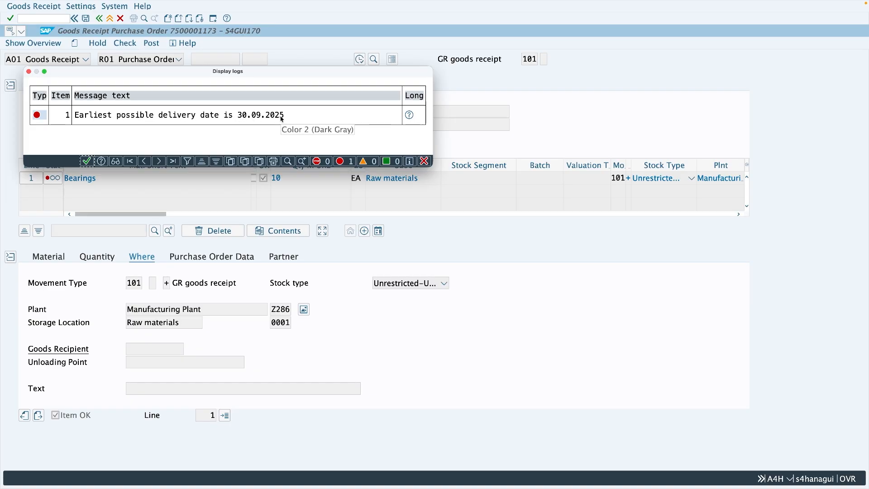
{"action": "left_click", "coordinate": [88, 161]}
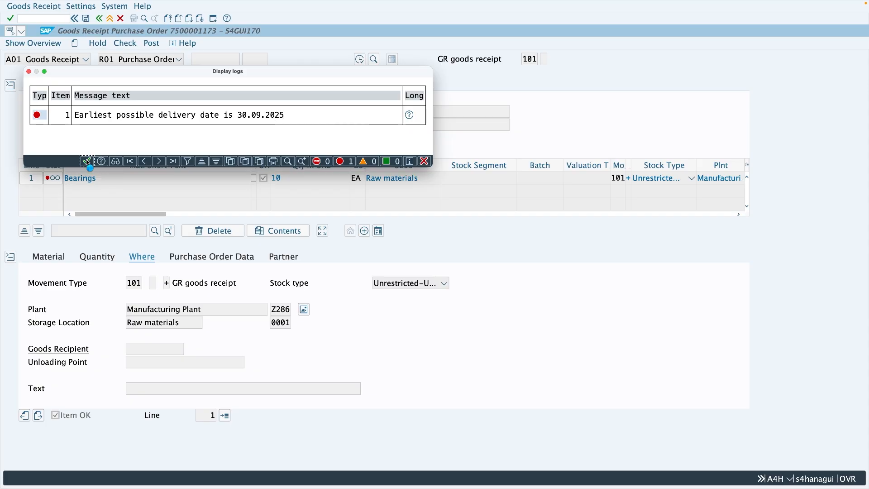
{"action": "left_click", "coordinate": [151, 44]}
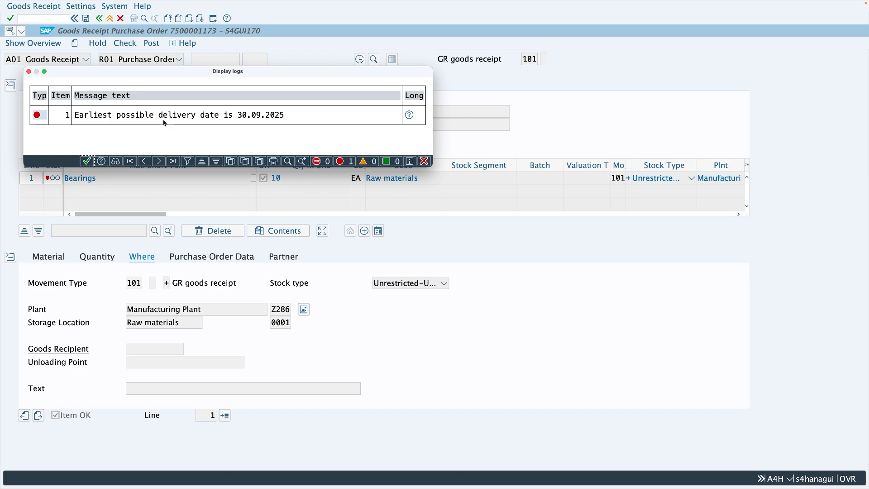
{"action": "left_click", "coordinate": [87, 161]}
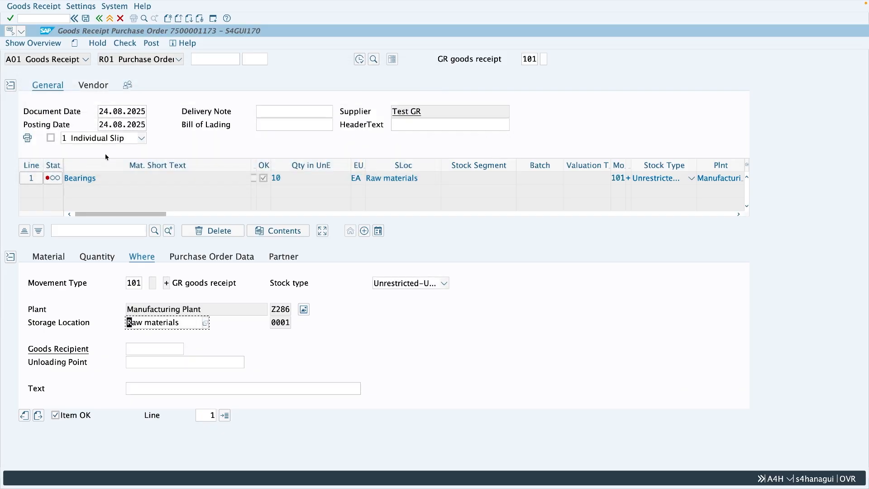
- Leave the receipt, reopen MIGO, and load the same purchase order with movement type 103 for receipt into blocked stock
{"action": "left_click", "coordinate": [110, 18]}
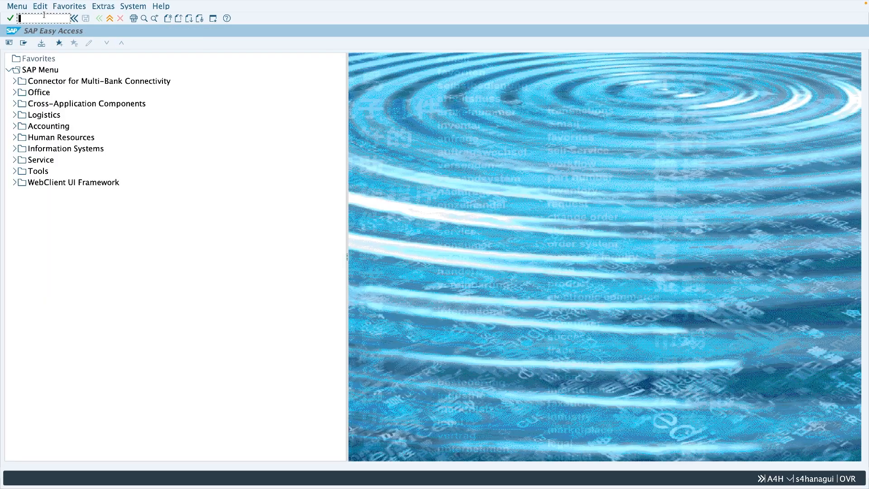
{"action": "left_click", "coordinate": [44, 17]}
{"action": "type", "text": "migo"}
{"action": "key", "text": "Return"}
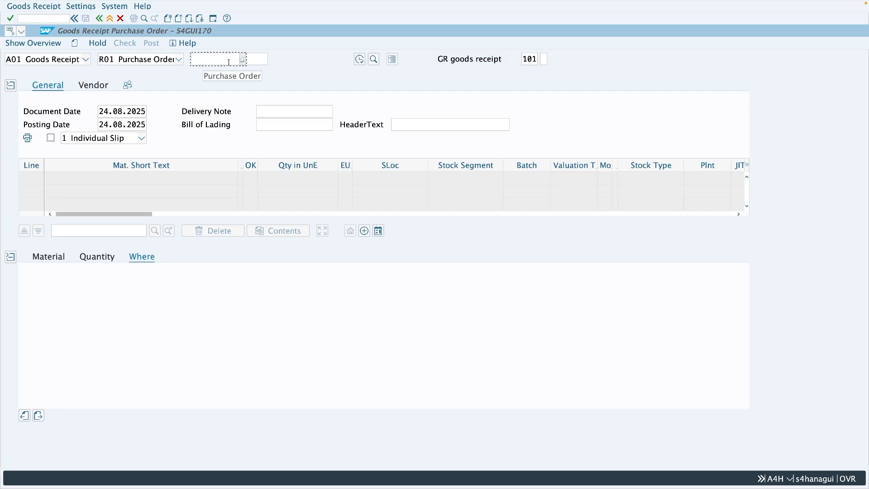
{"action": "key", "text": "ctrl+v"}
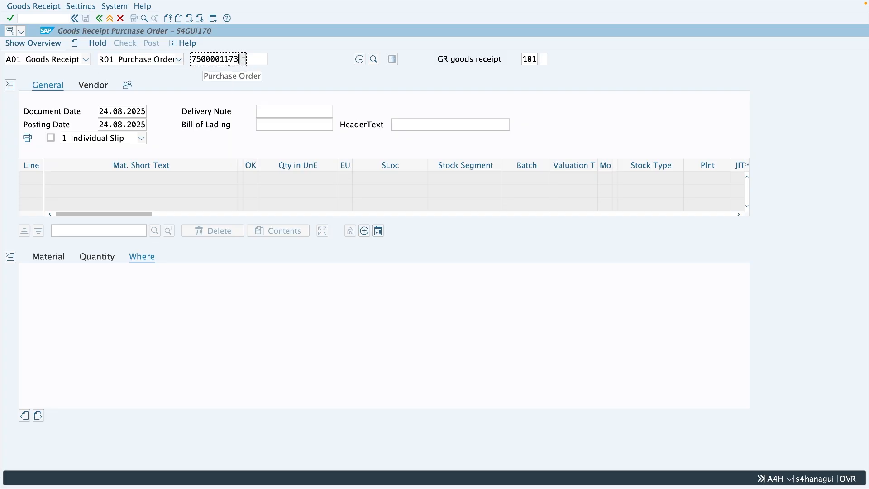
{"action": "left_click", "coordinate": [534, 59]}
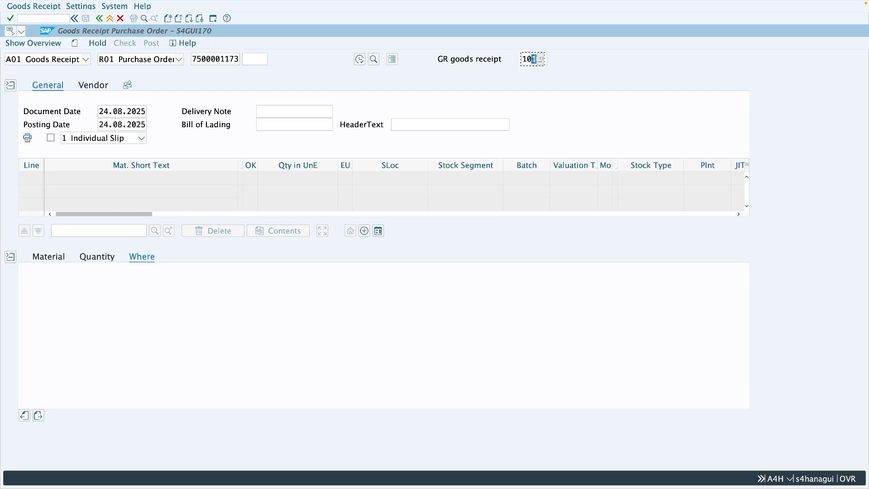
{"action": "type", "text": "3"}
{"action": "key", "text": "Return"}
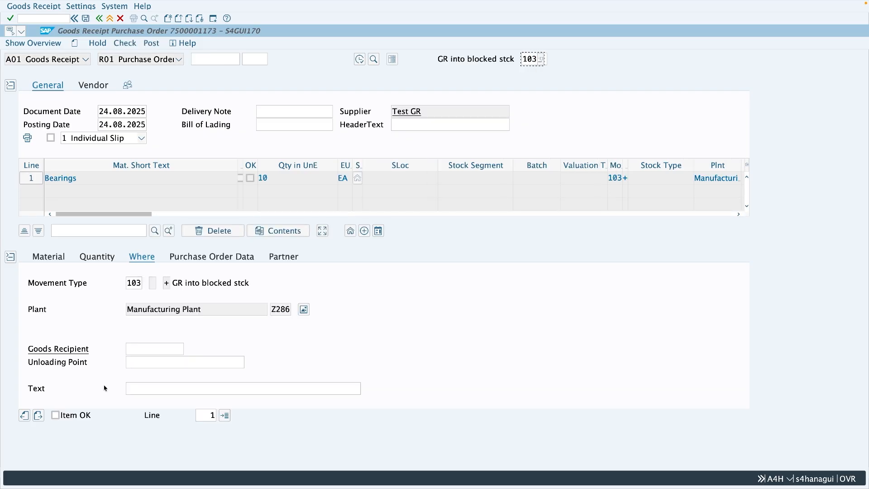
- Mark the Bearings item as OK, then check and post the goods receipt into blocked stock
{"action": "left_click", "coordinate": [54, 415]}
{"action": "left_click", "coordinate": [124, 43]}
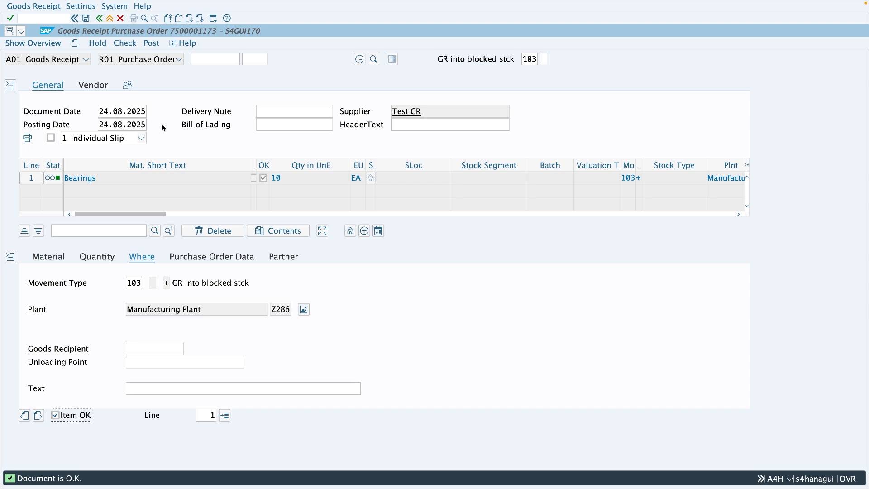
{"action": "left_click", "coordinate": [151, 43]}
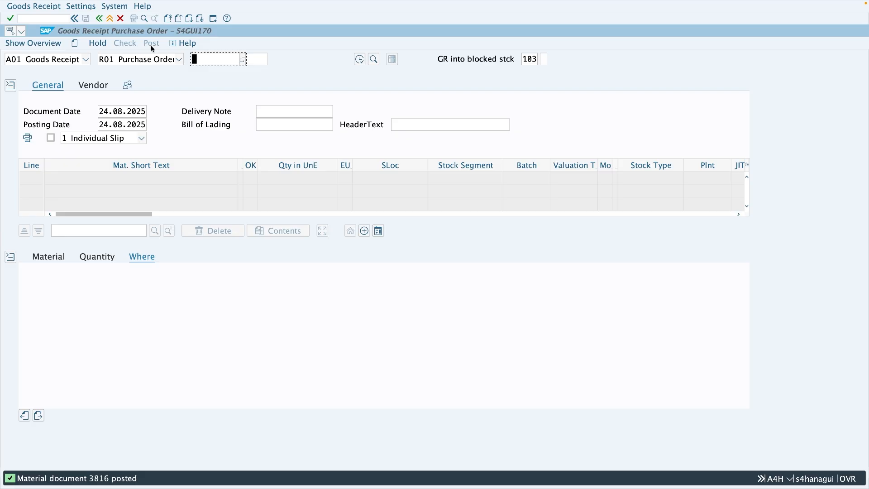
- Start A05 Release GR Blocked Stock for the posted document, mark Bearings OK with storage location 0001, and check the release
{"action": "left_click", "coordinate": [85, 59]}
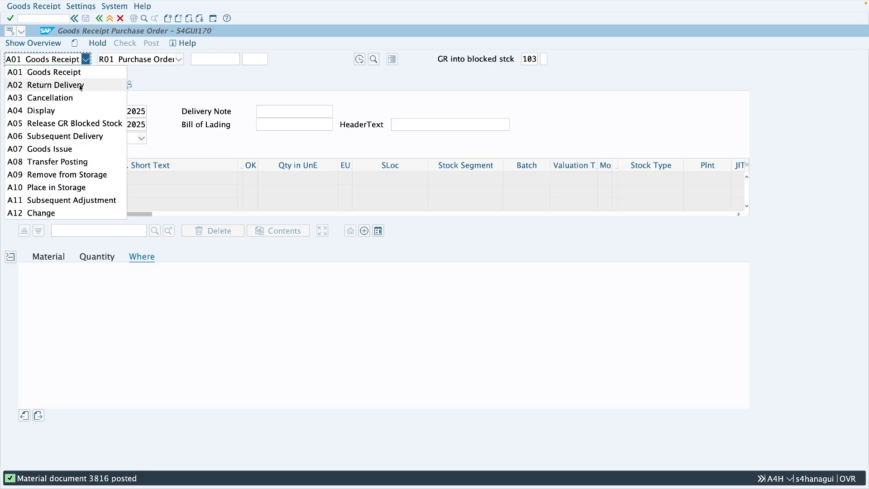
{"action": "left_click", "coordinate": [89, 123]}
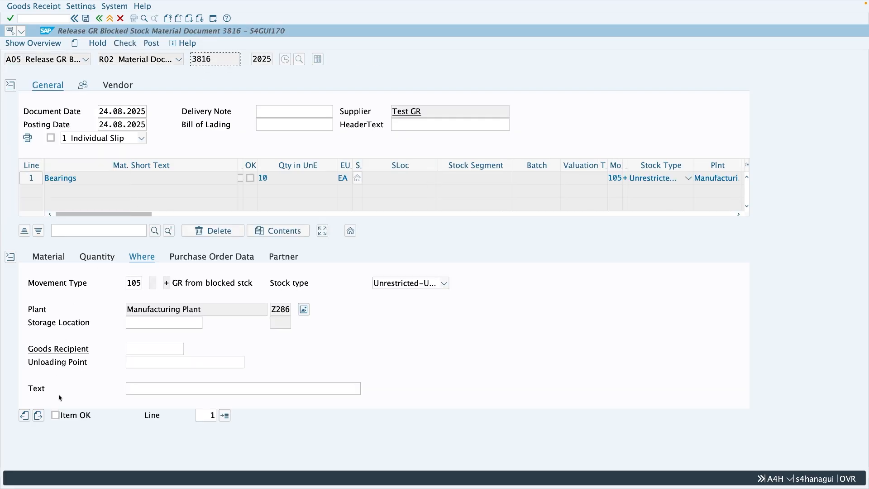
{"action": "left_click", "coordinate": [73, 419]}
{"action": "left_click", "coordinate": [147, 325]}
{"action": "type", "text": "0001"}
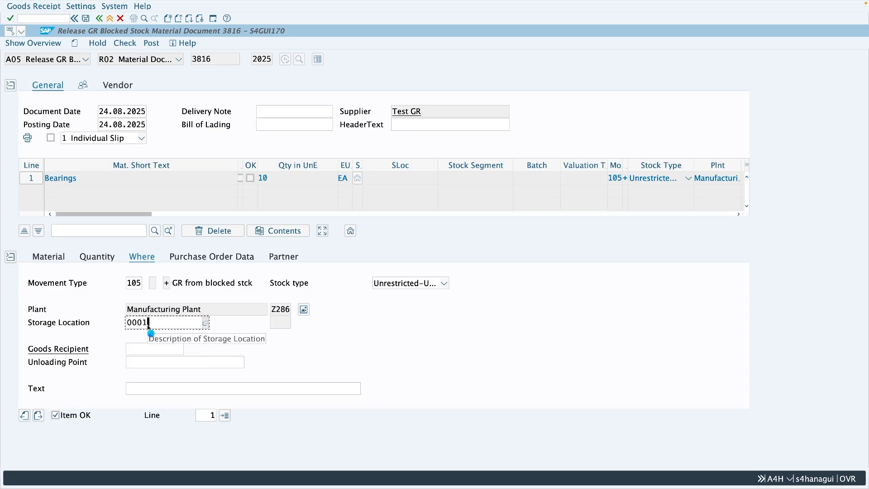
{"action": "key", "text": "Return"}
{"action": "left_click", "coordinate": [127, 45]}
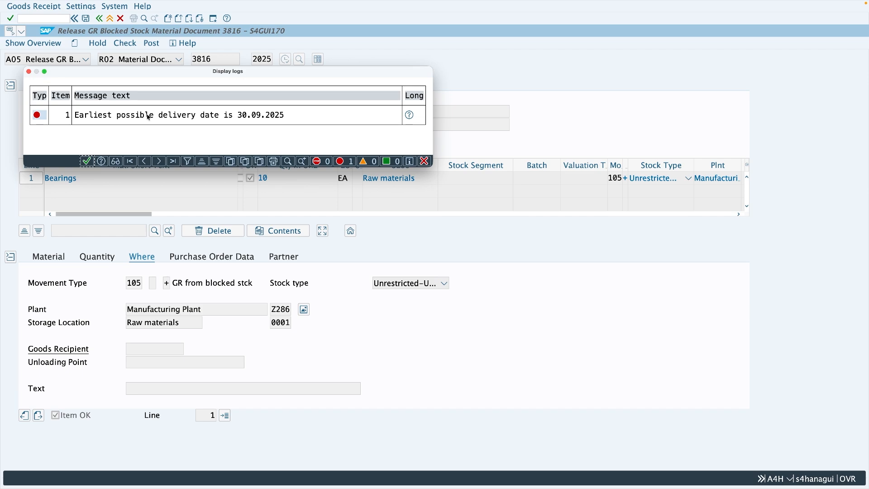
{"action": "key", "text": "Return"}
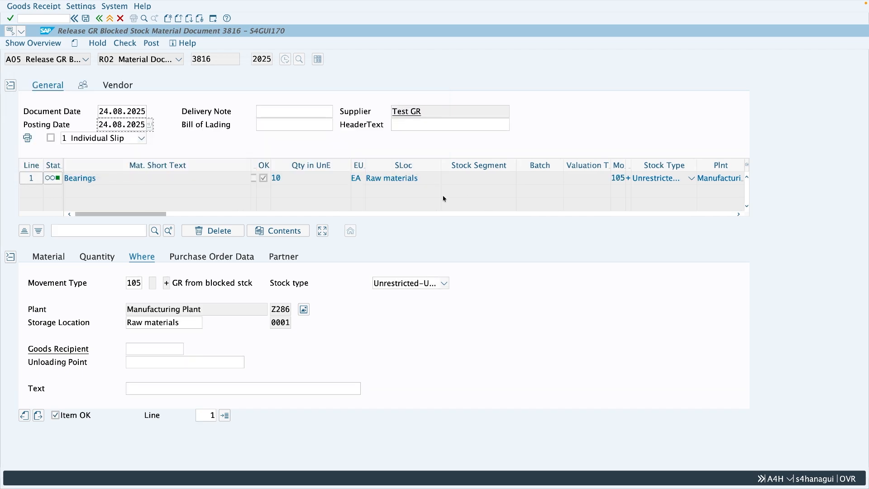
- Discard the blocked stock release and open the purchase order for changing in ME22N
{"action": "left_click", "coordinate": [110, 19]}
{"action": "left_click", "coordinate": [231, 140]}
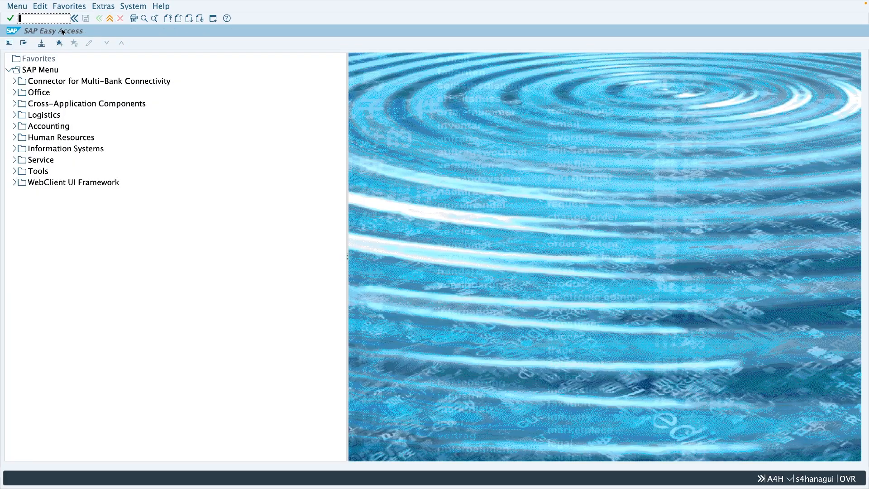
{"action": "type", "text": "me22n"}
{"action": "key", "text": "Return"}
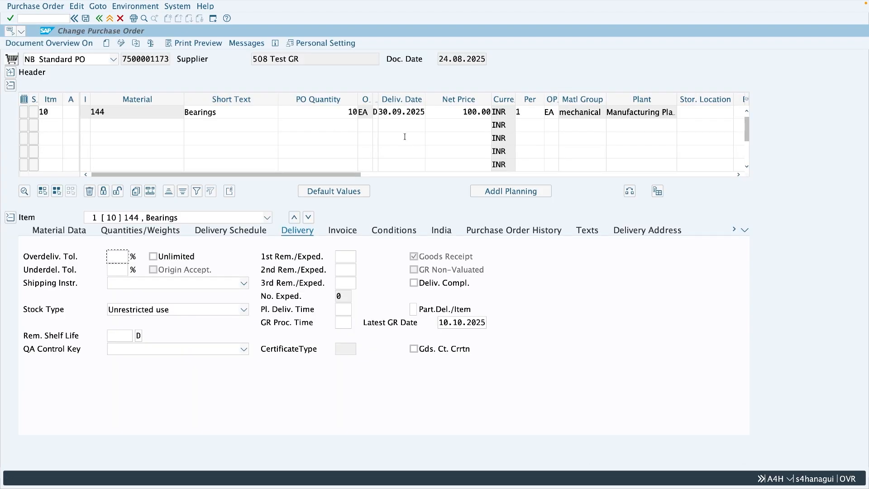
- Set the Bearings item's delivery date to 24.08.2025 and save the purchase order
{"action": "left_click", "coordinate": [383, 113]}
{"action": "left_click_drag", "start_coordinate": [383, 112], "coordinate": [427, 116]}
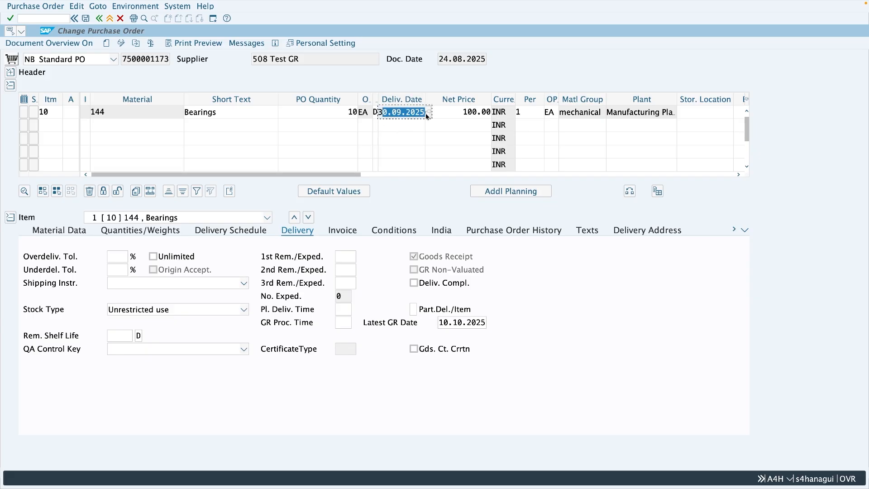
{"action": "key", "text": "BackSpace"}
{"action": "key", "text": "BackSpace"}
{"action": "type", "text": "24"}
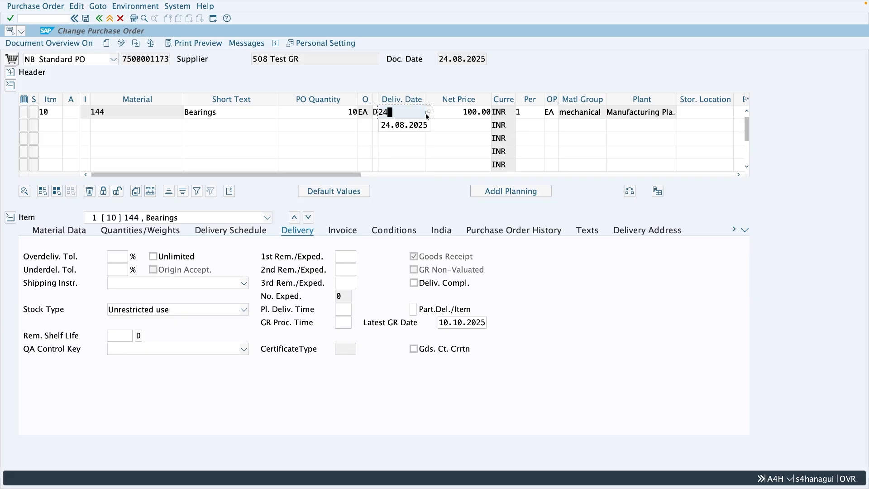
{"action": "type", "text": ".08.2025"}
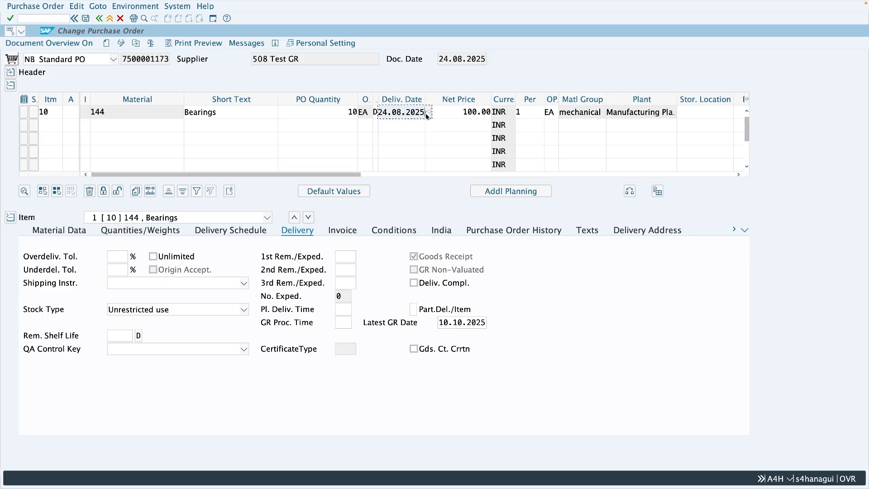
{"action": "left_click", "coordinate": [428, 117]}
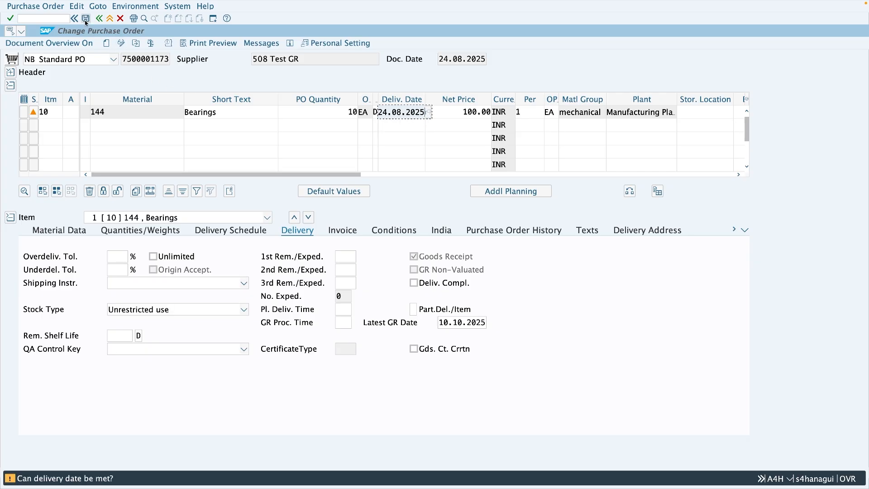
{"action": "left_click", "coordinate": [86, 19]}
- Return to MIGO and load the posted material document for the release of GR blocked stock
{"action": "left_click", "coordinate": [109, 19]}
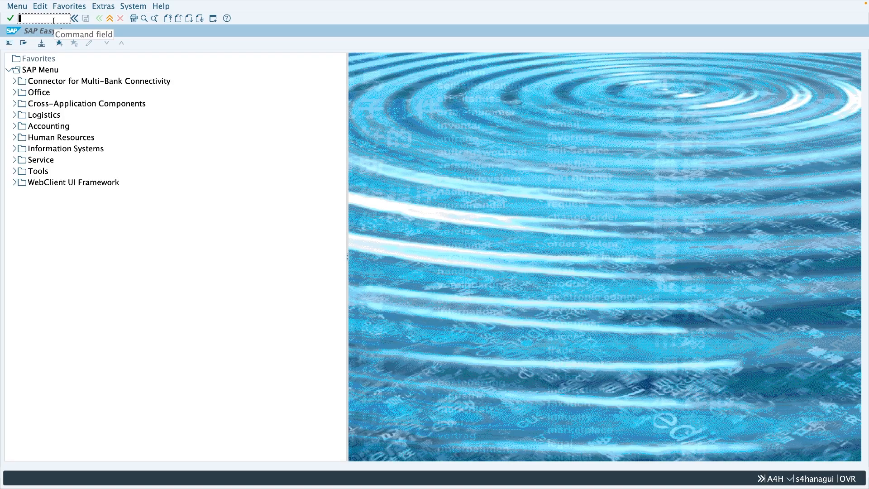
{"action": "type", "text": "migo"}
{"action": "key", "text": "Return"}
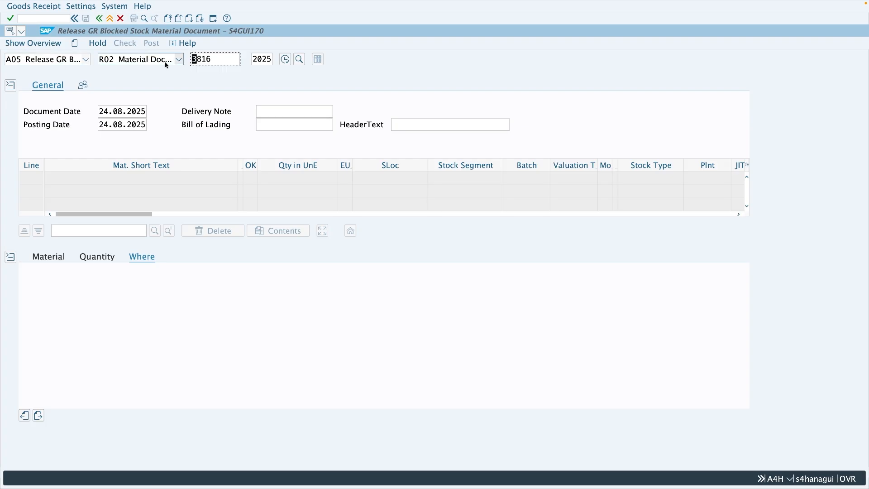
{"action": "key", "text": "Return"}
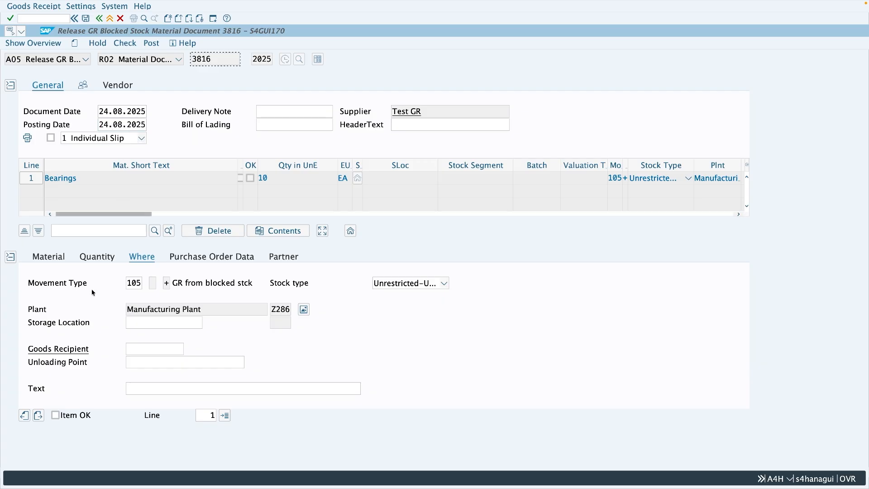
- Mark the Bearings item OK with storage location 0001, check the blocked stock release and post it
{"action": "left_click", "coordinate": [80, 414]}
{"action": "left_click", "coordinate": [129, 45]}
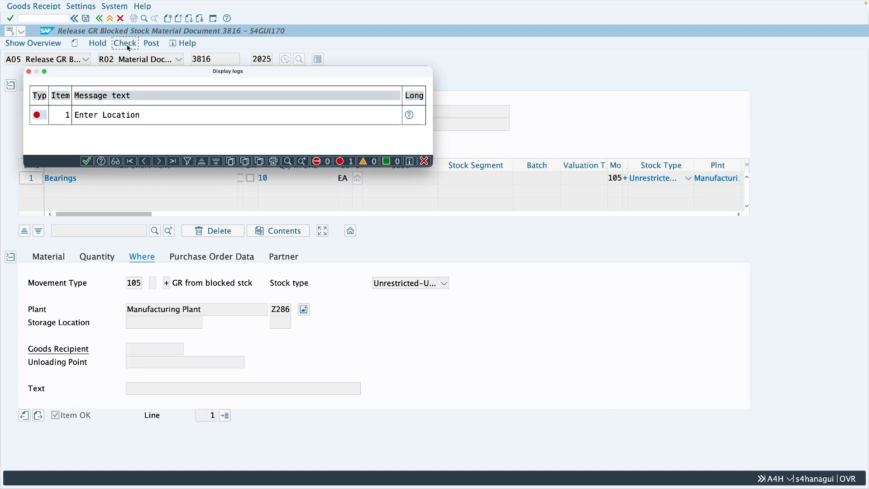
{"action": "left_click", "coordinate": [144, 323]}
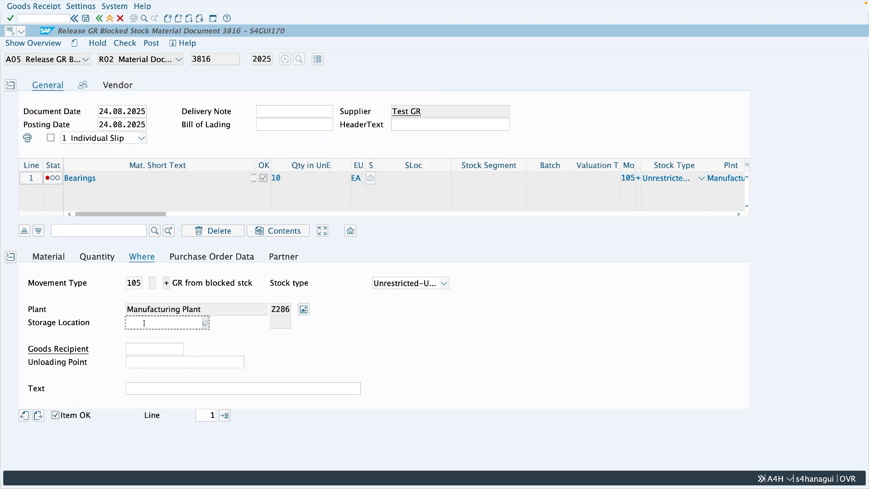
{"action": "type", "text": "0001"}
{"action": "key", "text": "Return"}
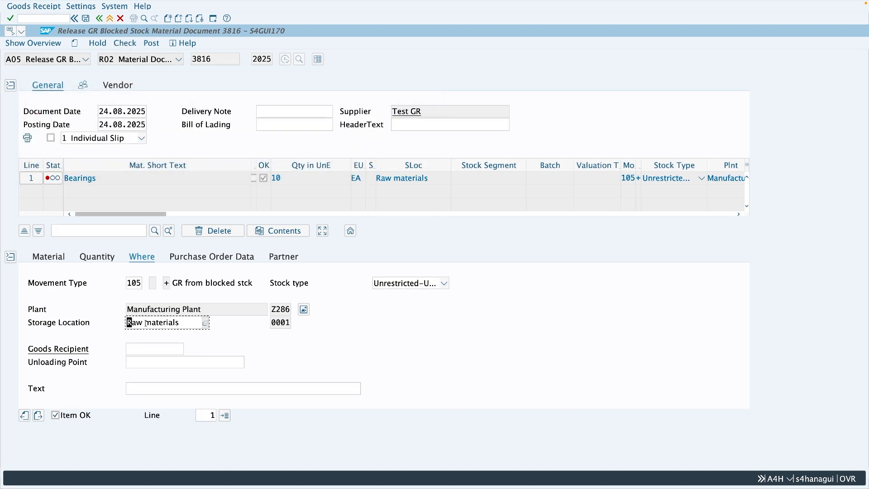
{"action": "left_click", "coordinate": [128, 45]}
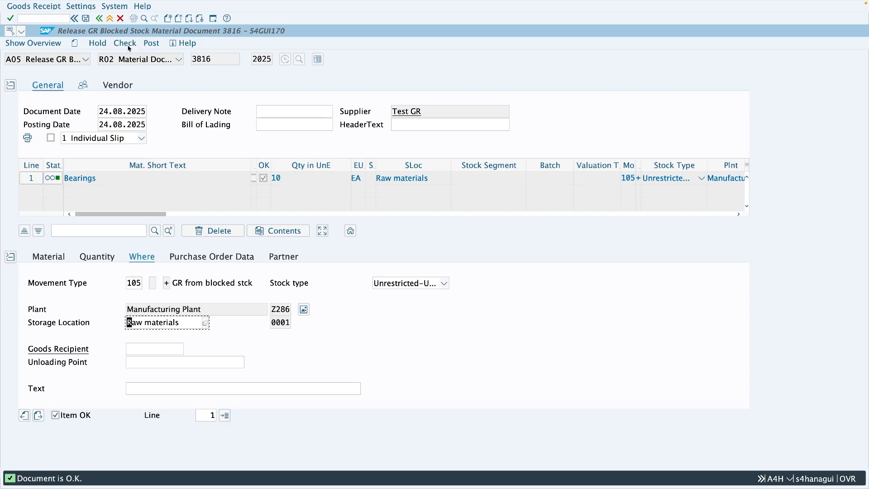
{"action": "left_click", "coordinate": [149, 46]}
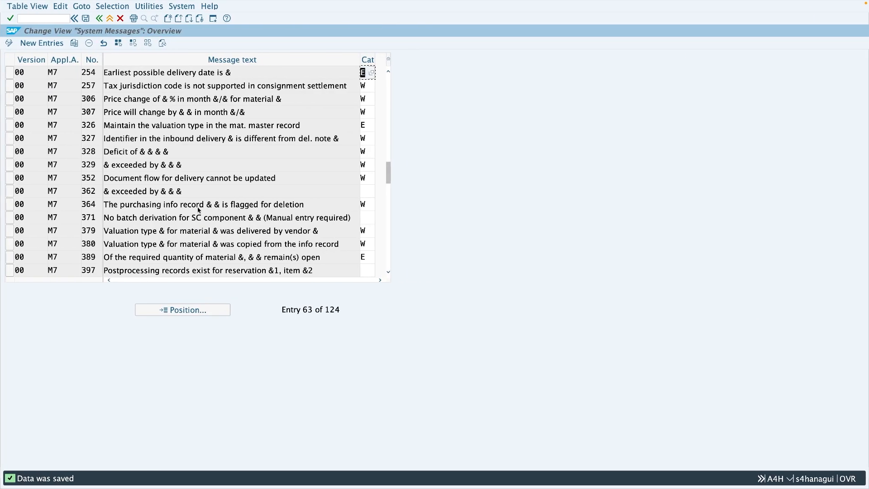
- Position the system messages table at version 00, area M7, message 163
{"action": "left_click", "coordinate": [186, 310]}
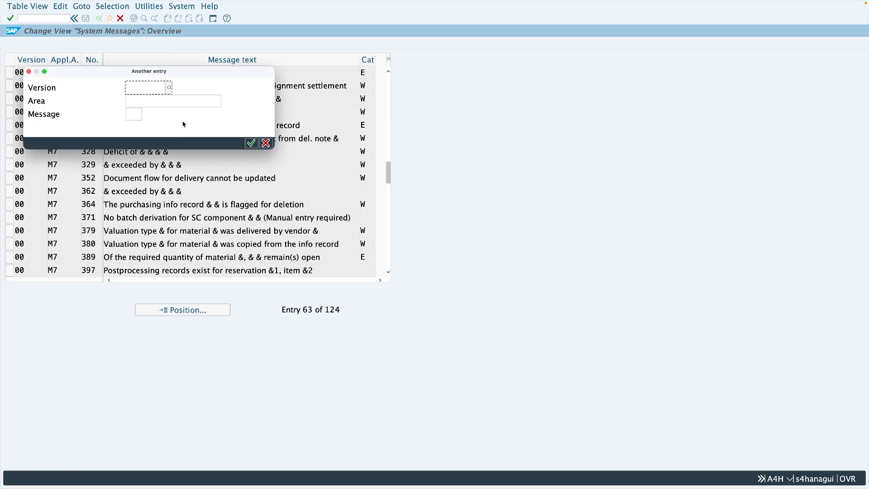
{"action": "type", "text": "00"}
{"action": "left_click", "coordinate": [172, 102]}
{"action": "type", "text": "M7"}
{"action": "left_click", "coordinate": [133, 115]}
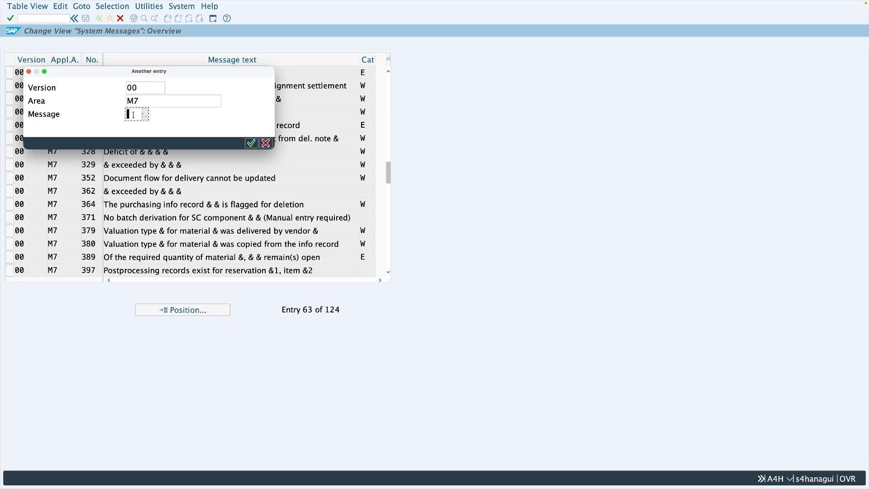
{"action": "type", "text": "163"}
{"action": "key", "text": "Return"}
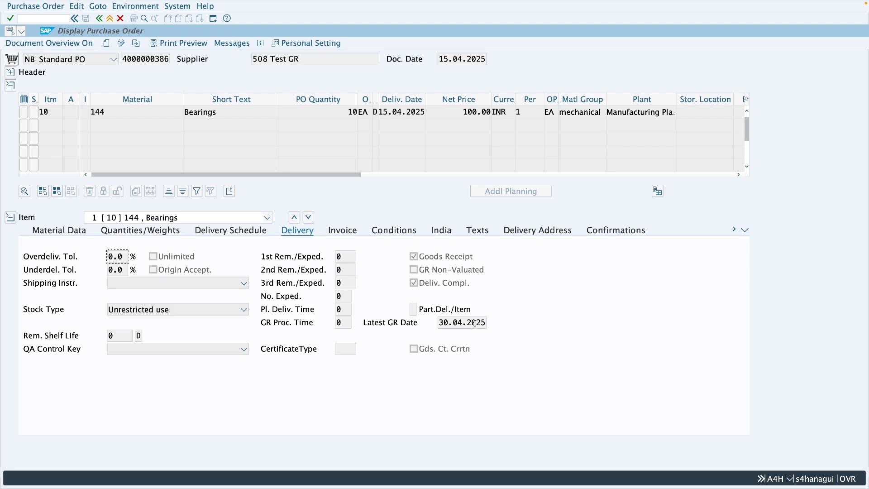
- Copy the displayed purchase order's number and load that order for goods receipt in MIGO in a new session
{"action": "key", "text": "ctrl+Left"}
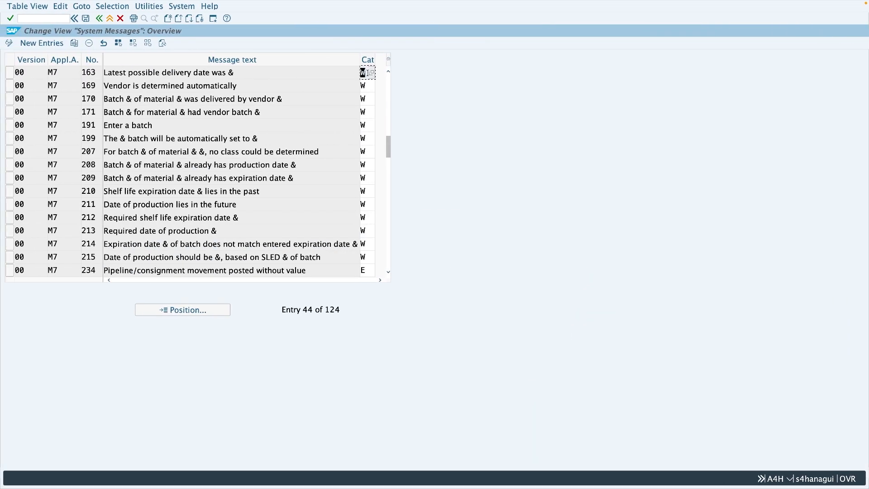
{"action": "key", "text": "ctrl+Right"}
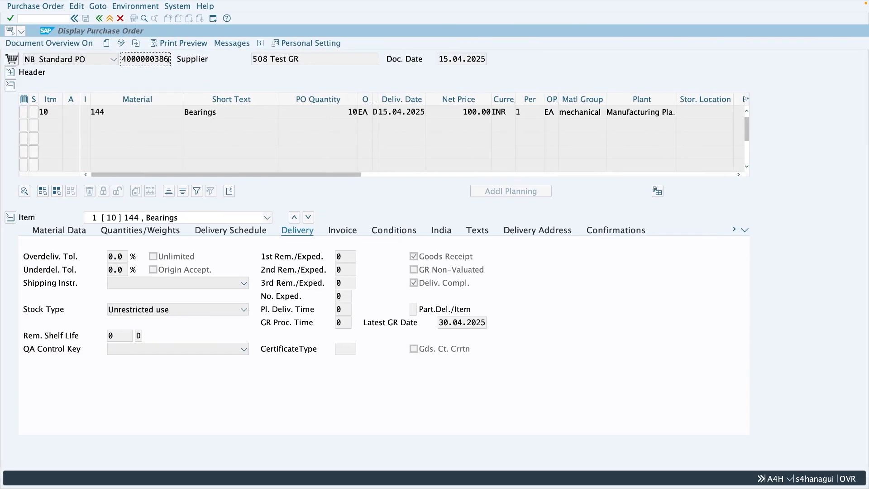
{"action": "left_click_drag", "start_coordinate": [170, 59], "coordinate": [121, 59]}
{"action": "key", "text": "ctrl+c"}
{"action": "left_click", "coordinate": [213, 18]}
{"action": "left_click", "coordinate": [21, 19]}
{"action": "type", "text": "migo"}
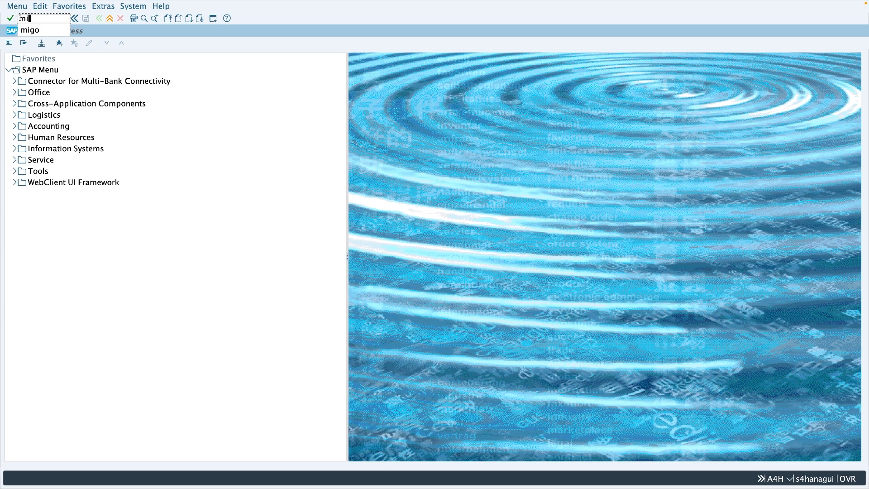
{"action": "key", "text": "Return"}
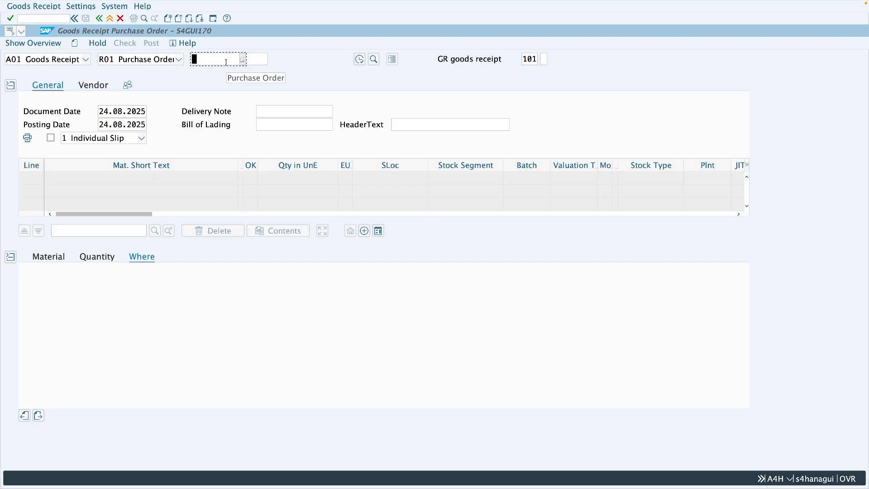
{"action": "key", "text": "ctrl+v"}
{"action": "key", "text": "Return"}
- Set the Bearings item's storage location to 0001, mark it OK and check the goods receipt
{"action": "left_click", "coordinate": [147, 323]}
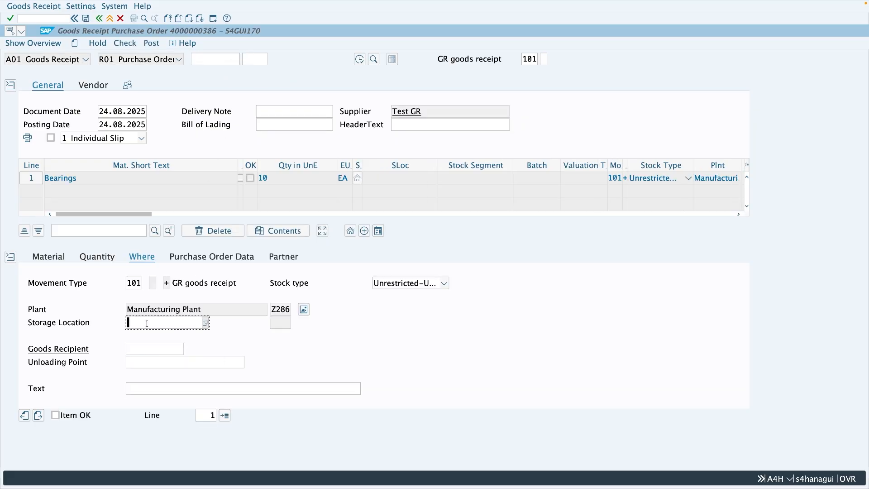
{"action": "type", "text": "0001"}
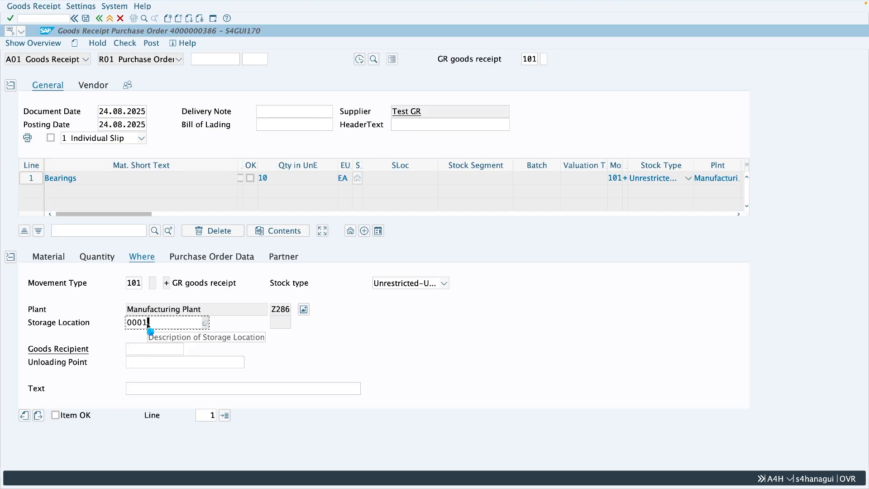
{"action": "key", "text": "Return"}
{"action": "left_click", "coordinate": [82, 416]}
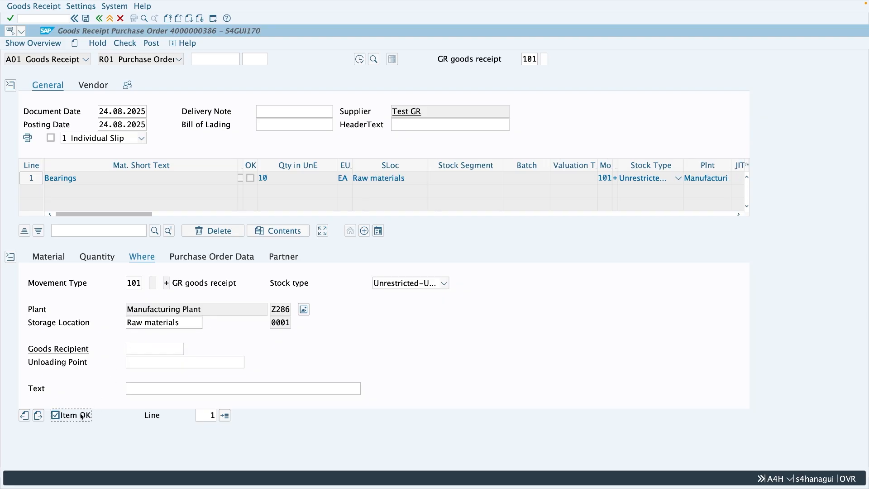
{"action": "left_click", "coordinate": [124, 43]}
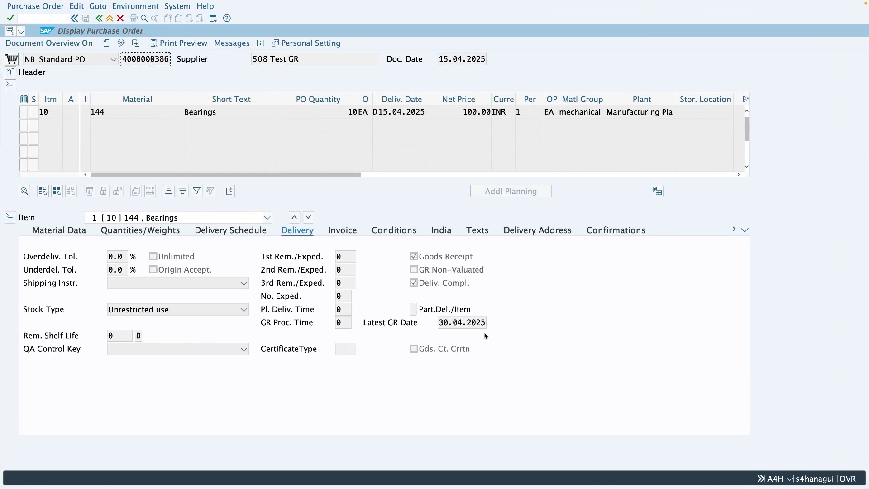
- Examine the purchase order's Latest GR Date and the long text of the goods receipt's delivery date message
{"action": "left_click_drag", "start_coordinate": [486, 323], "coordinate": [437, 326]}
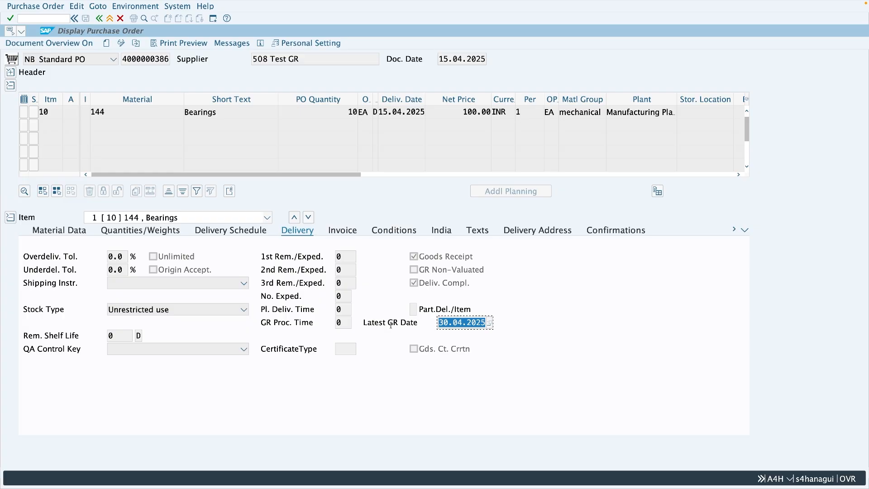
{"action": "left_click", "coordinate": [456, 324]}
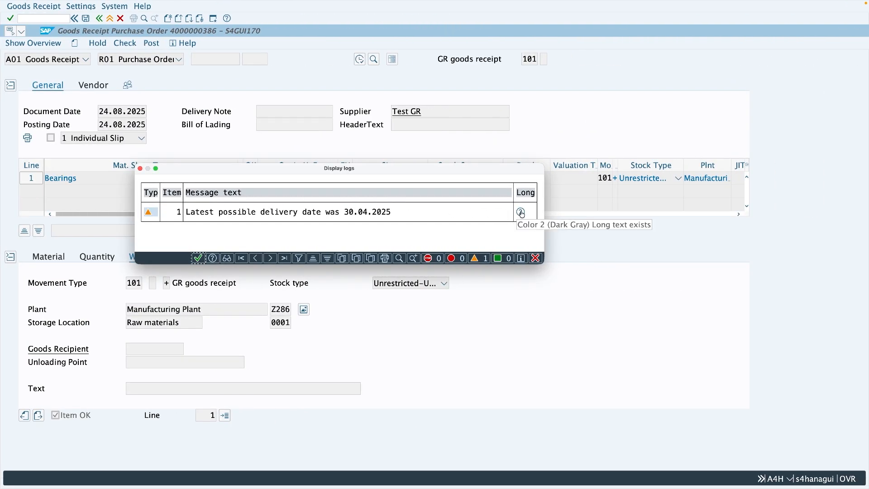
{"action": "left_click", "coordinate": [521, 213]}
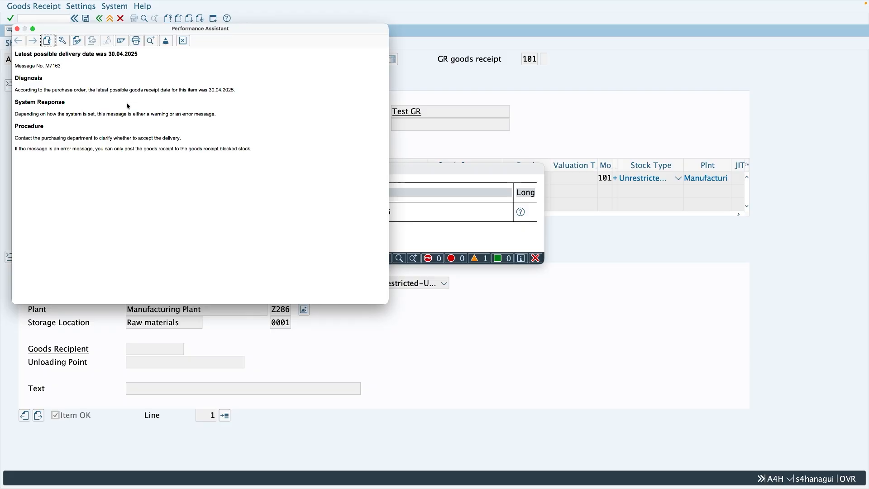
- Set the category of message M7 163 to E and save the system messages table
{"action": "key", "text": "ctrl+Left"}
{"action": "key", "text": "ctrl+Left"}
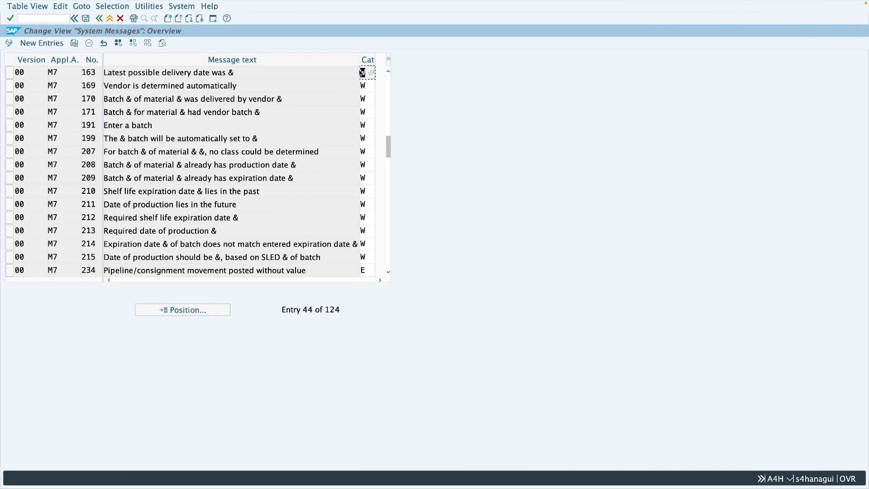
{"action": "type", "text": "E"}
{"action": "key", "text": "ctrl+s"}
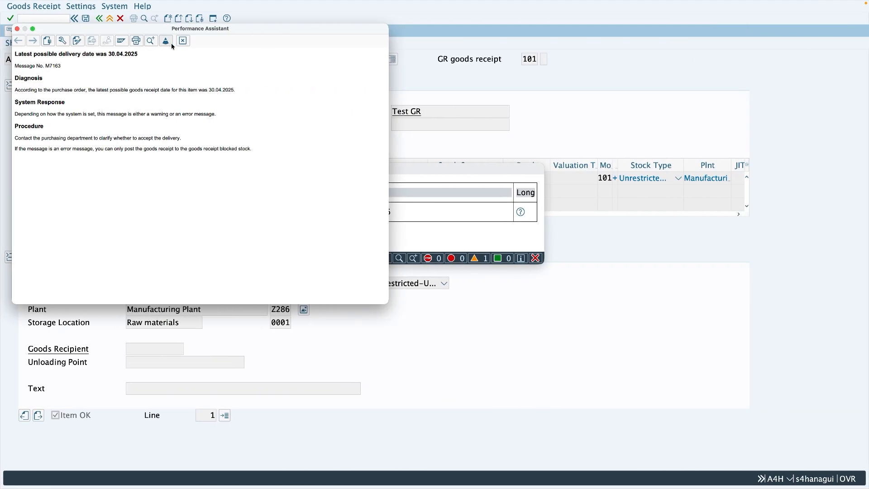
- Close the message long text and check log, and leave the goods receipt without saving it
{"action": "left_click", "coordinate": [186, 41]}
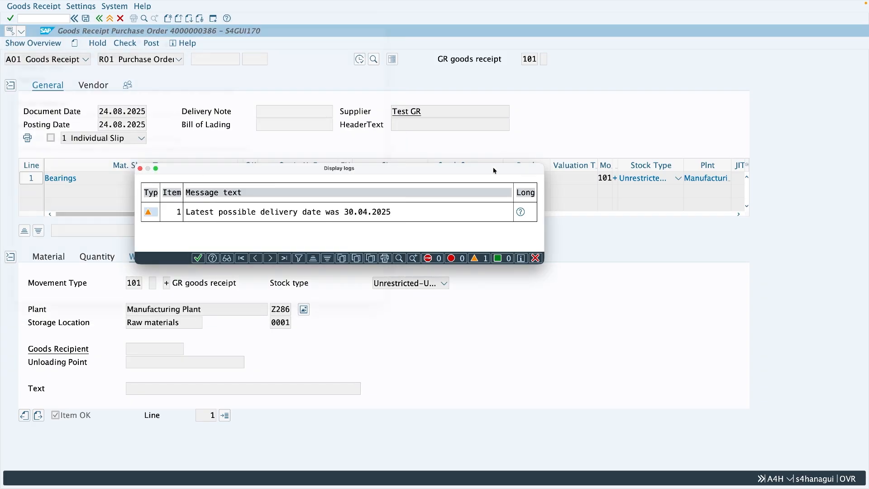
{"action": "left_click", "coordinate": [536, 259]}
{"action": "left_click", "coordinate": [110, 19]}
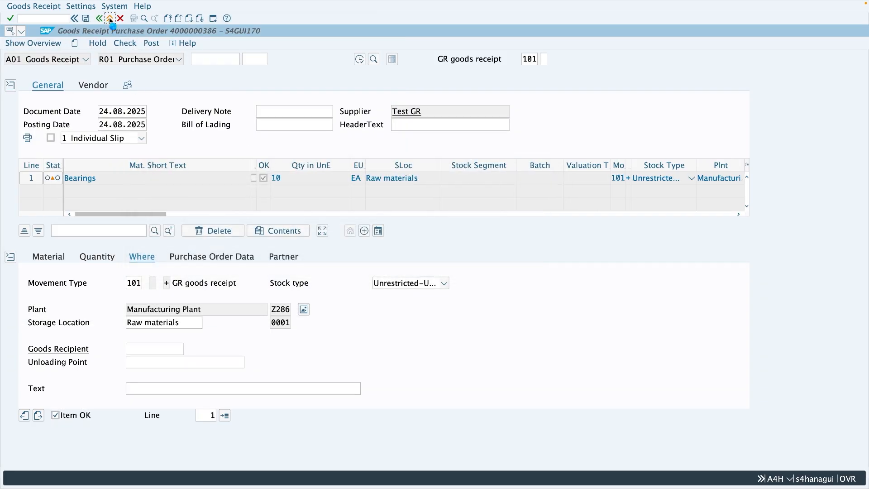
{"action": "left_click", "coordinate": [231, 140]}
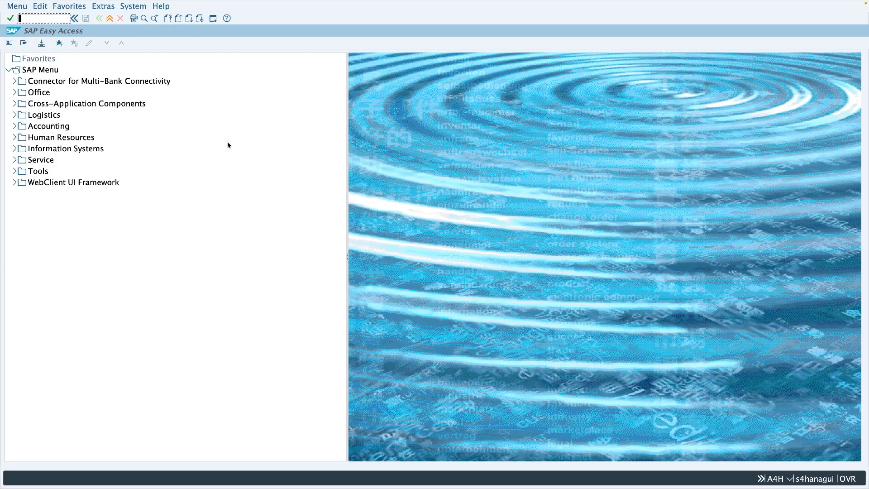
- Restart MIGO and load the copied purchase order for goods receipt
{"action": "type", "text": "migo"}
{"action": "key", "text": "Return"}
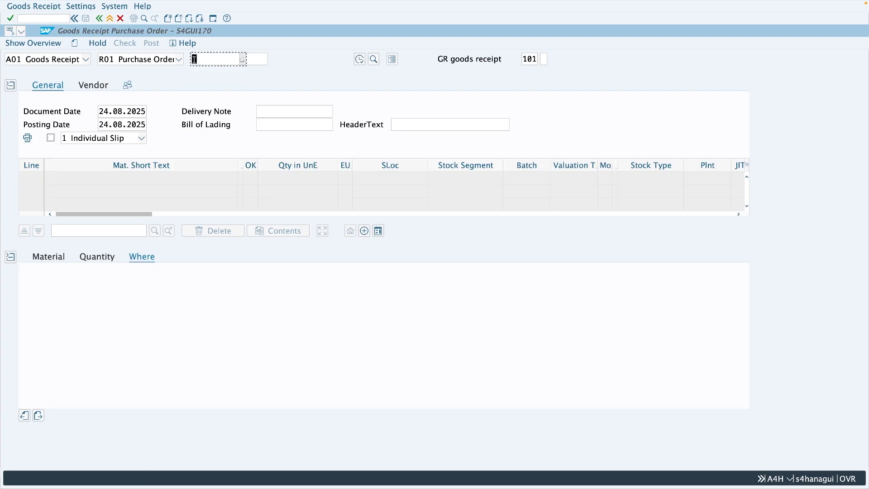
{"action": "left_click", "coordinate": [194, 59]}
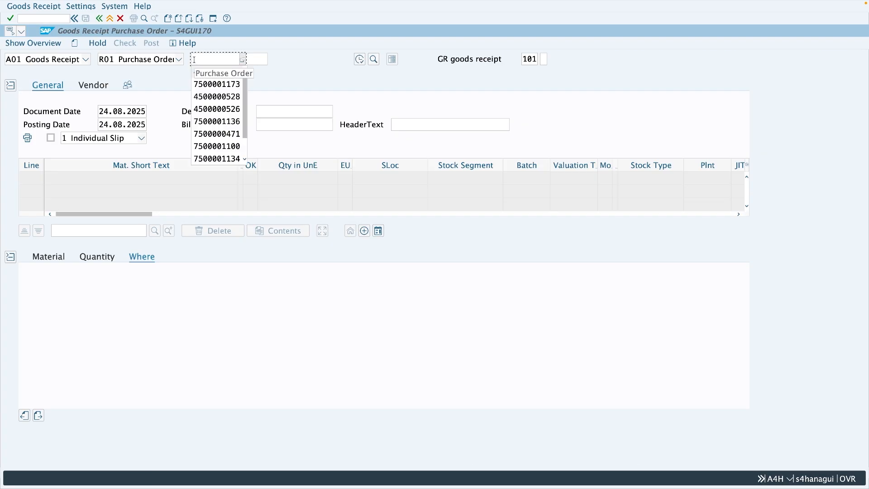
{"action": "key", "text": "super+v"}
{"action": "key", "text": "Return"}
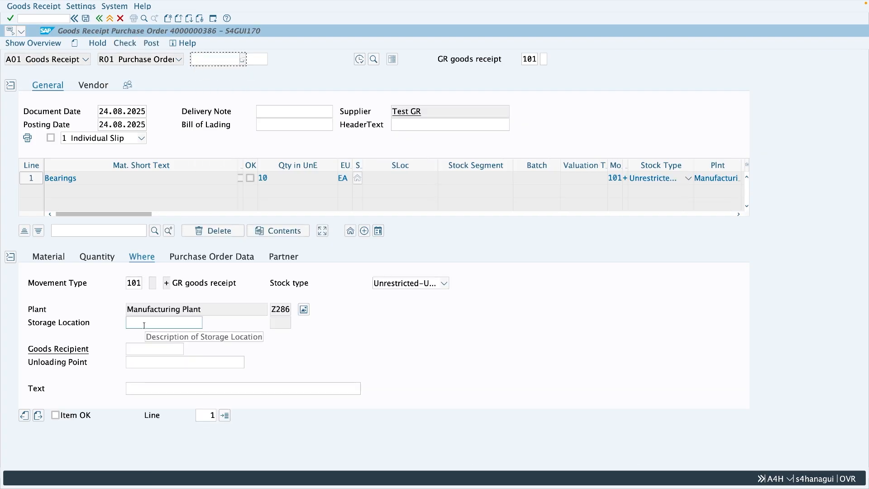
- Enter storage location 0001 for the Bearings item, mark the item OK and check the receipt again
{"action": "left_click", "coordinate": [146, 324]}
{"action": "type", "text": "000"}
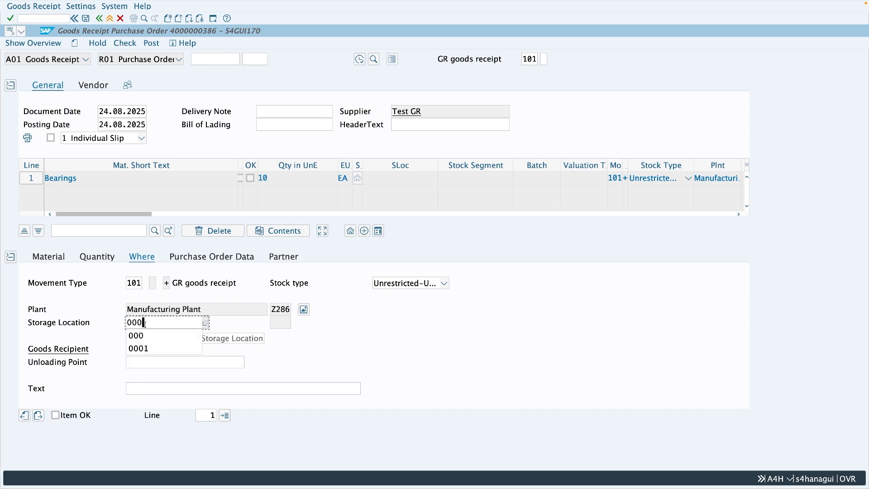
{"action": "type", "text": "1"}
{"action": "key", "text": "Return"}
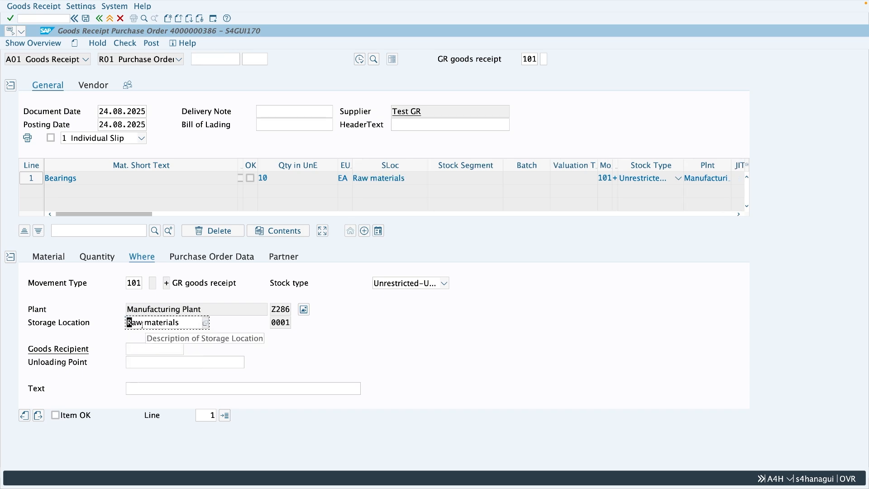
{"action": "left_click", "coordinate": [68, 414]}
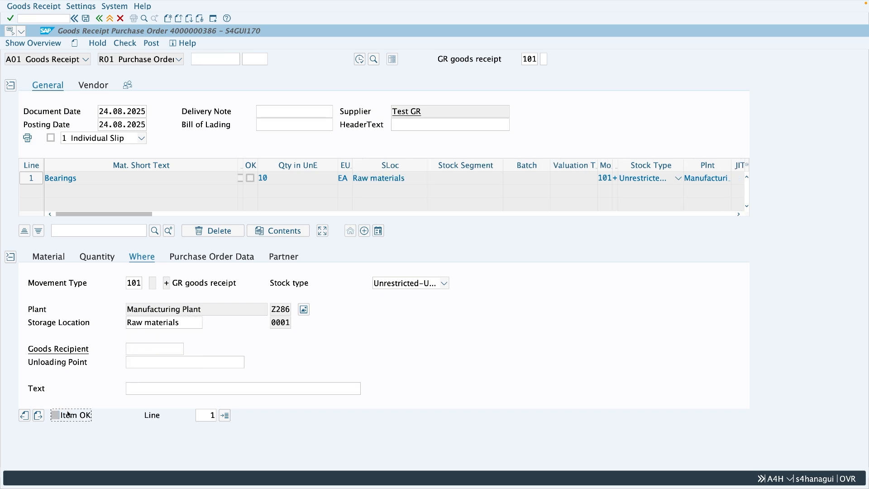
{"action": "left_click", "coordinate": [123, 47]}
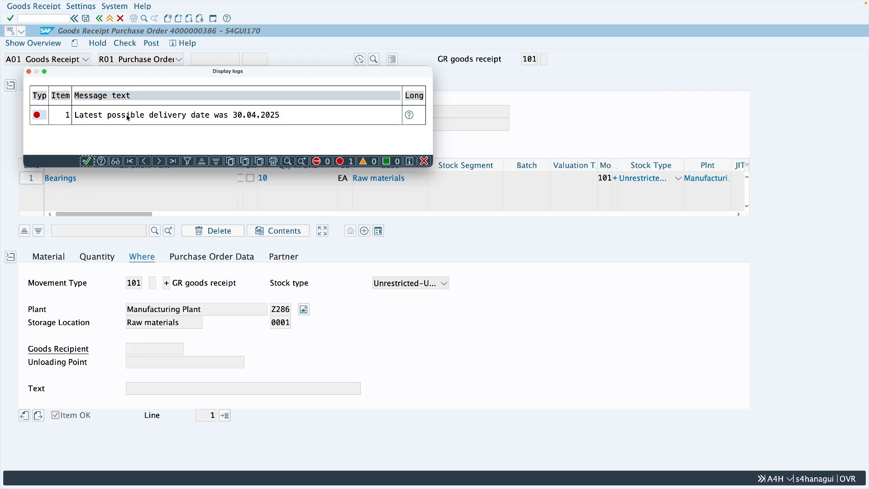
- Review the category of message M7 163 and the purchase order's Latest GR Date against the check log
{"action": "key", "text": "ctrl+Left"}
{"action": "key", "text": "ctrl+Left"}
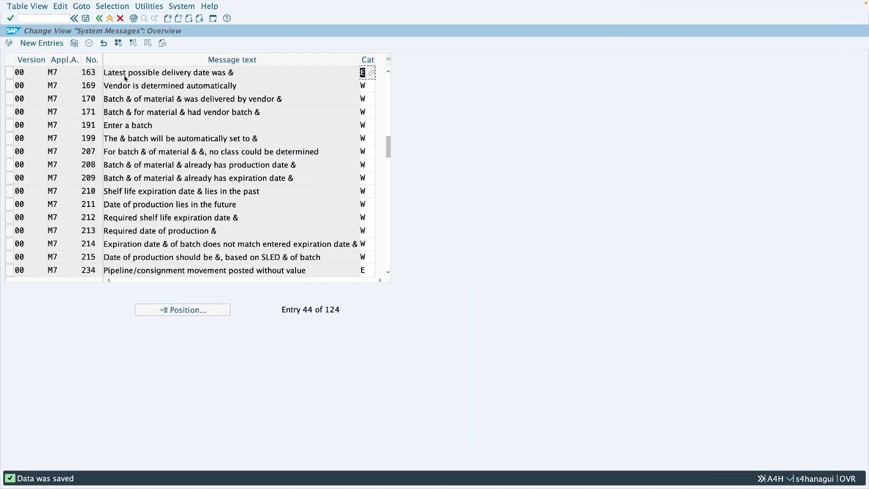
{"action": "key", "text": "ctrl+Right"}
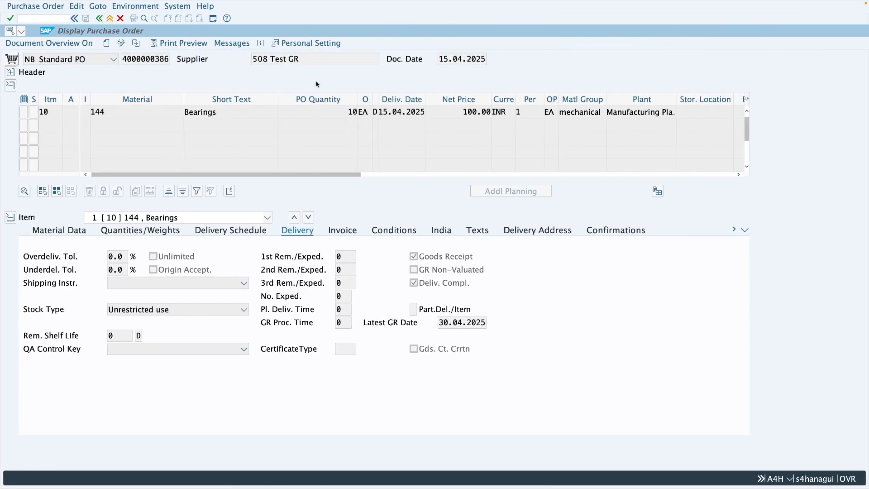
{"action": "key", "text": "ctrl+Right"}
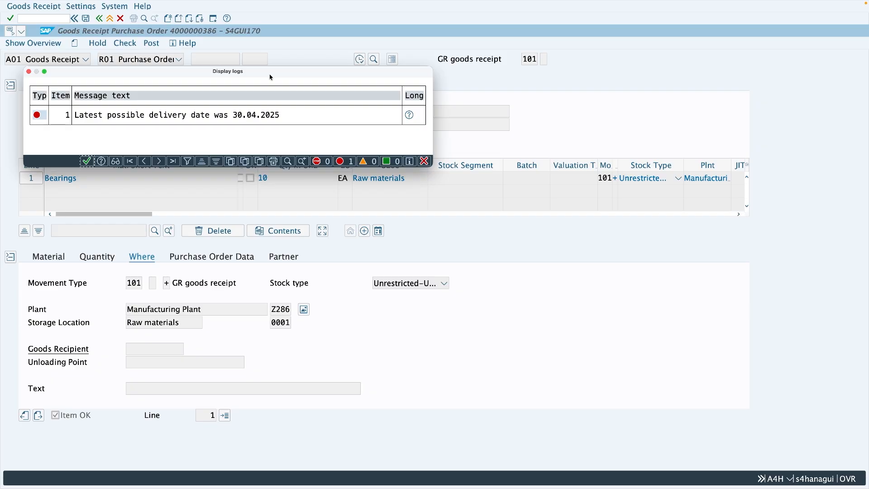
- Close the check log and leave the goods receipt without saving it
{"action": "left_click", "coordinate": [424, 161]}
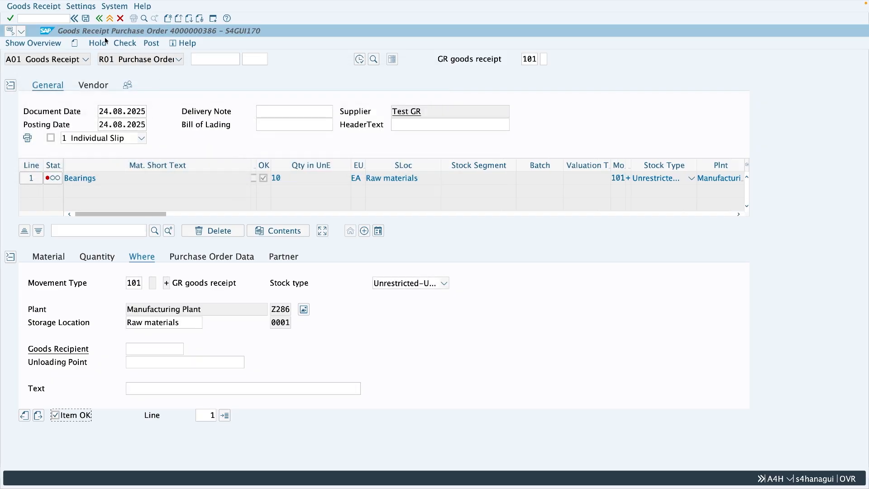
{"action": "left_click", "coordinate": [110, 18]}
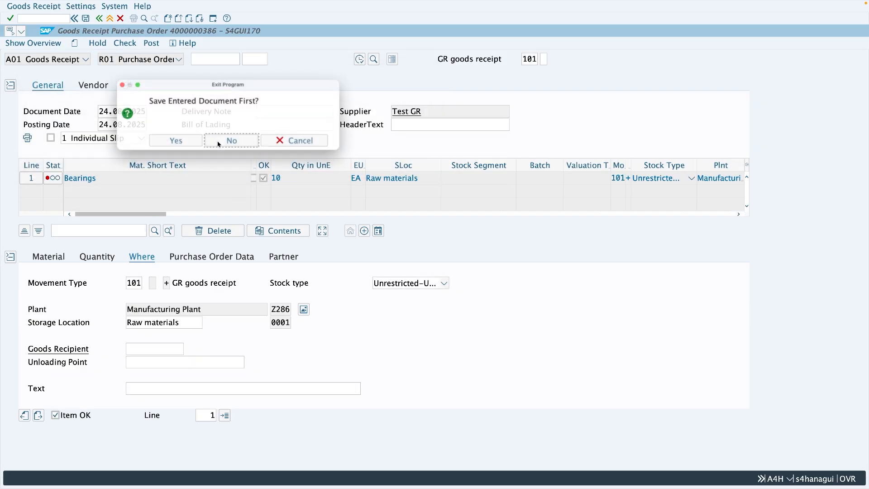
{"action": "left_click", "coordinate": [219, 144]}
- Restart MIGO and load the same purchase order for goods receipt with movement type 103
{"action": "type", "text": "mig"}
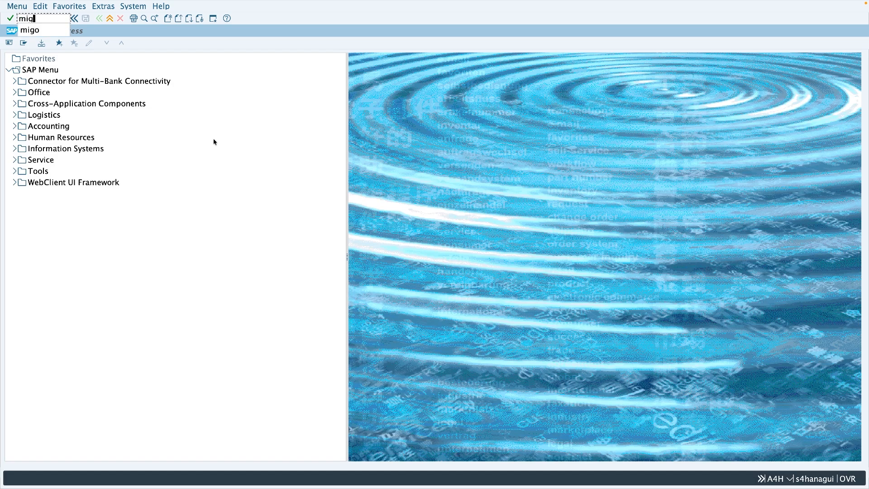
{"action": "type", "text": "o"}
{"action": "key", "text": "Return"}
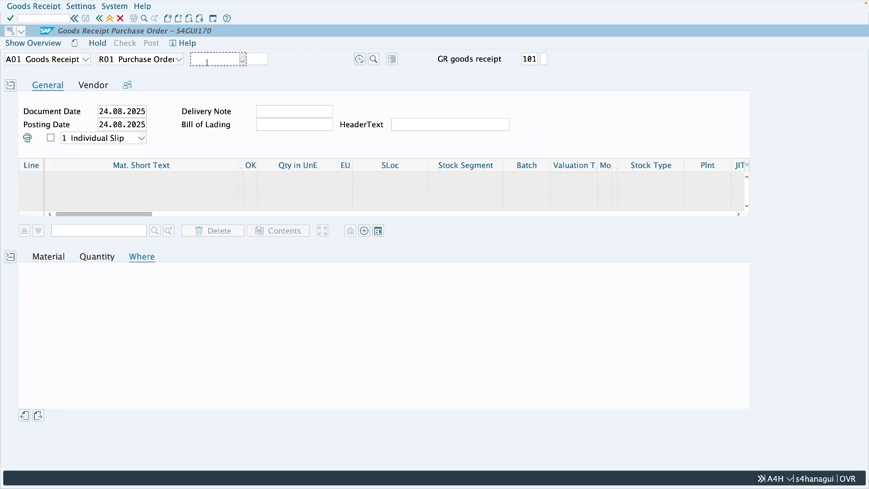
{"action": "type", "text": "4000000386"}
{"action": "left_click", "coordinate": [534, 60]}
{"action": "type", "text": "3"}
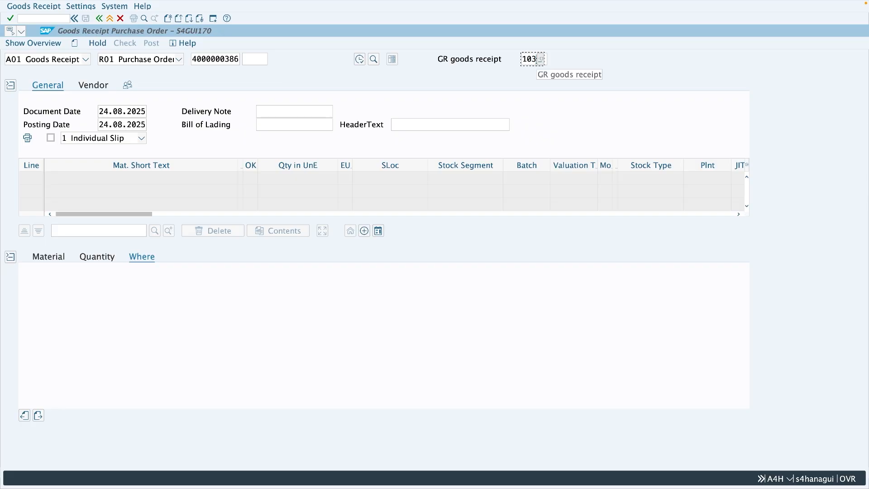
{"action": "key", "text": "Return"}
- Mark the Bearings item OK, check the blocked-stock receipt and compare the log with the category of message M7 163
{"action": "left_click", "coordinate": [55, 415]}
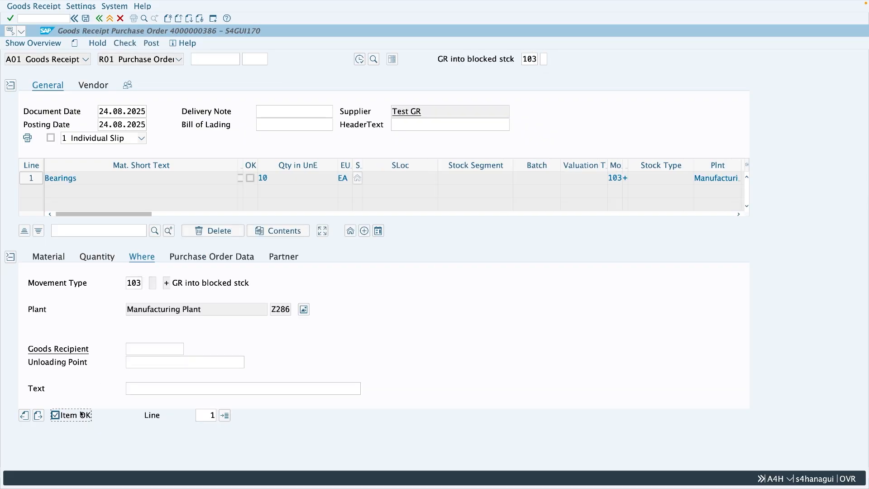
{"action": "left_click", "coordinate": [128, 46]}
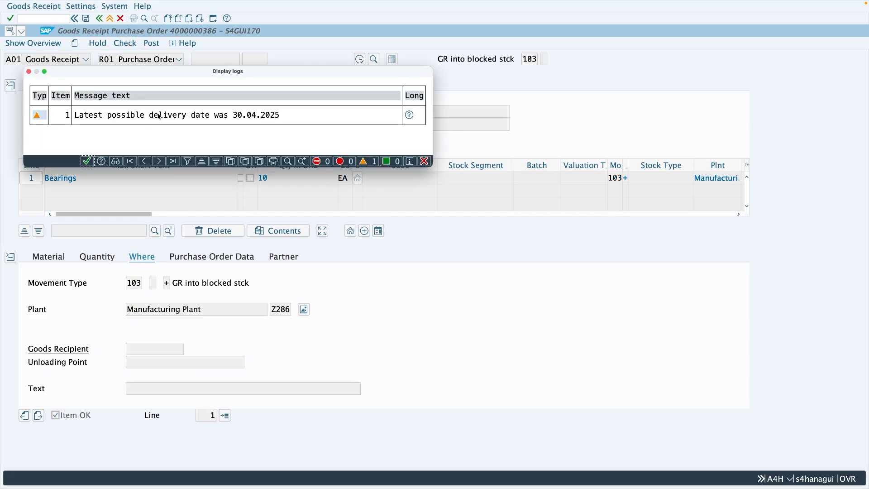
{"action": "key", "text": "ctrl+Left"}
{"action": "key", "text": "ctrl+Left"}
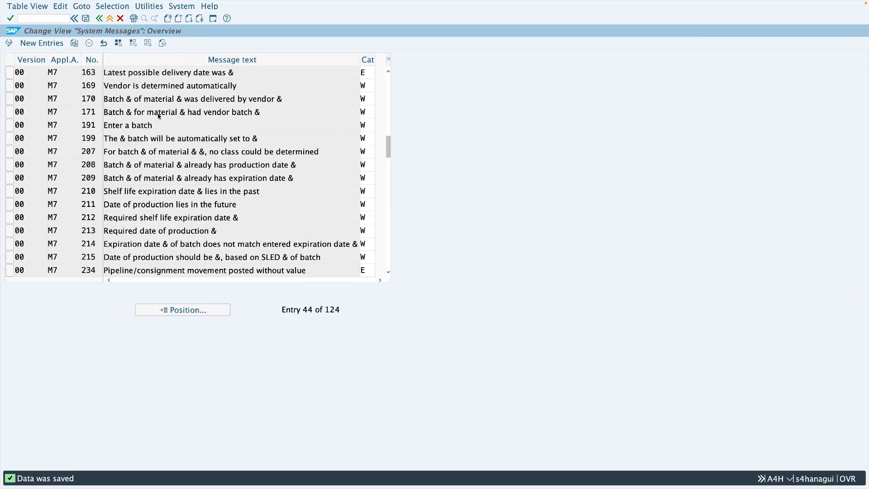
{"action": "key", "text": "ctrl+Right"}
{"action": "key", "text": "ctrl+Right"}
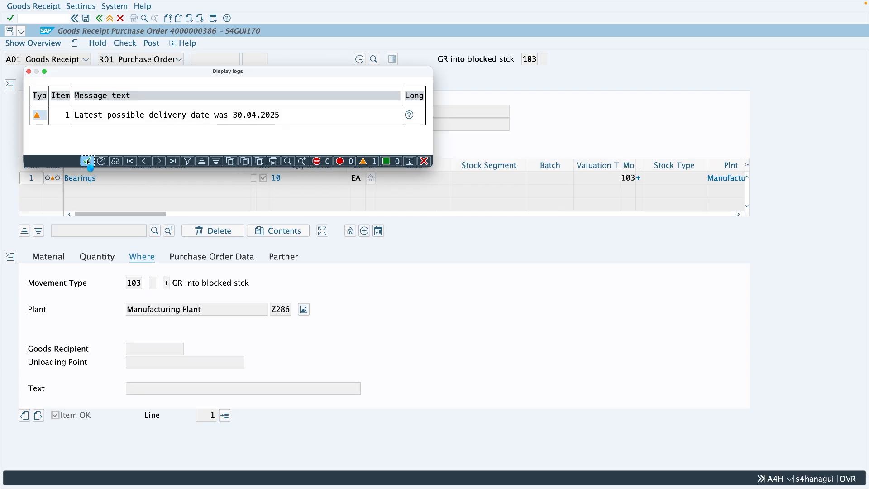
- Post the receipt into blocked stock and load its material document for Release GR Blocked Stock
{"action": "left_click", "coordinate": [86, 161]}
{"action": "left_click", "coordinate": [148, 44]}
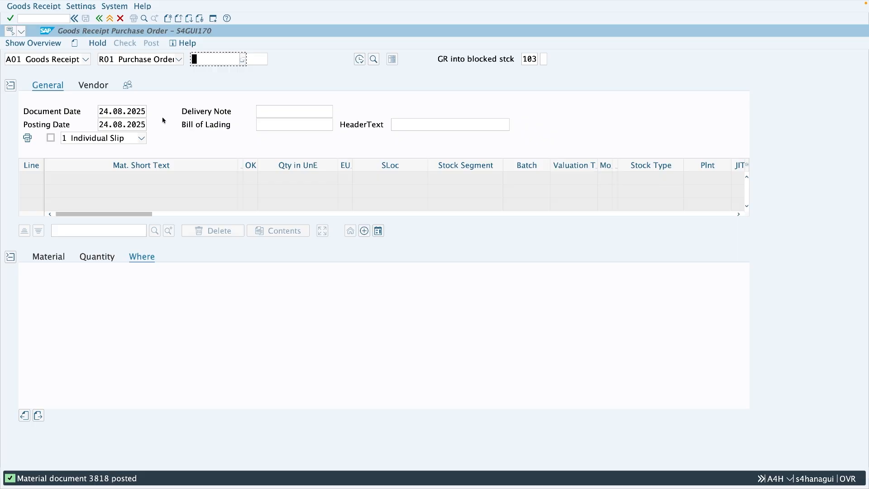
{"action": "left_click", "coordinate": [55, 60]}
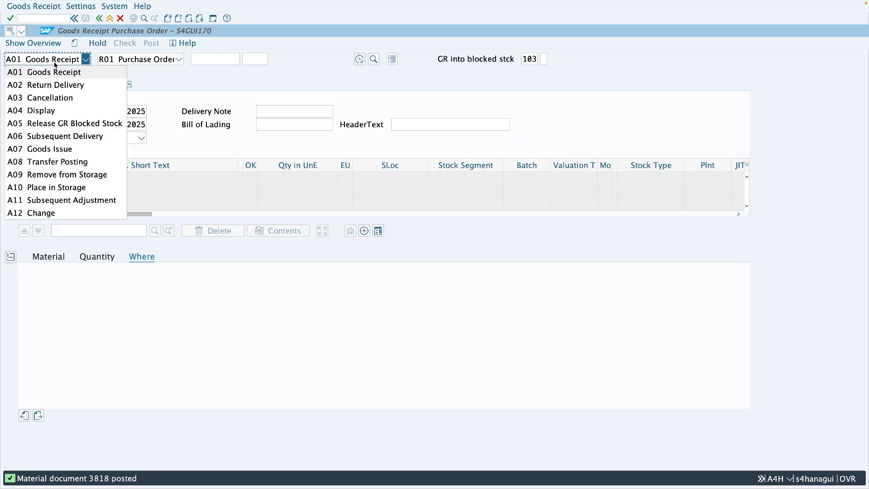
{"action": "left_click", "coordinate": [66, 123]}
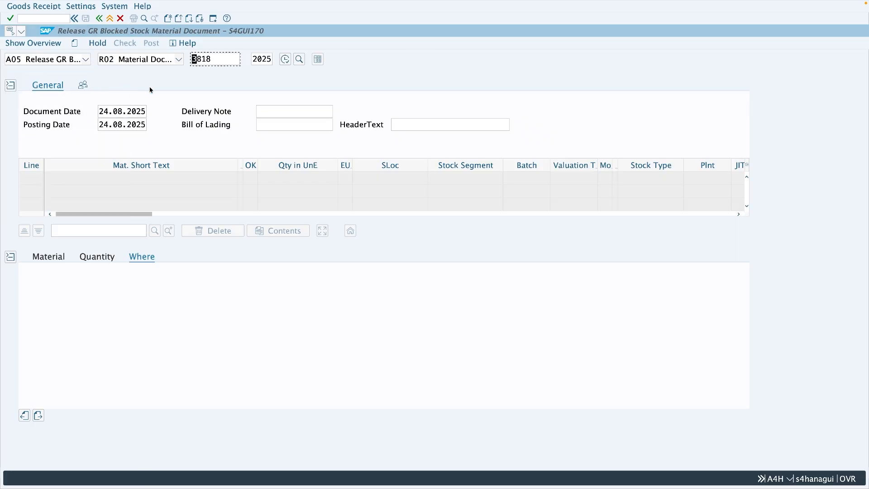
{"action": "key", "text": "Return"}
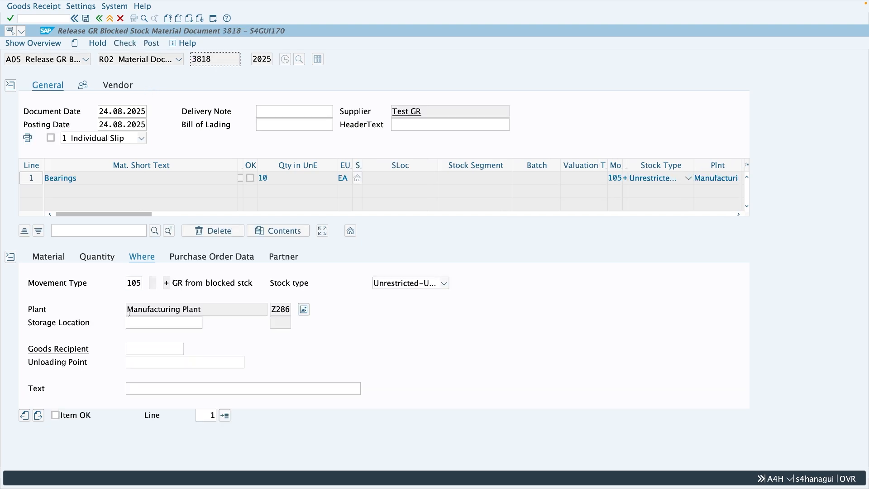
- Enter storage location 0001 for the Bearings item, mark it OK and check the release from blocked stock
{"action": "left_click", "coordinate": [136, 325]}
{"action": "type", "text": "9"}
{"action": "key", "text": "BackSpace"}
{"action": "type", "text": "0001"}
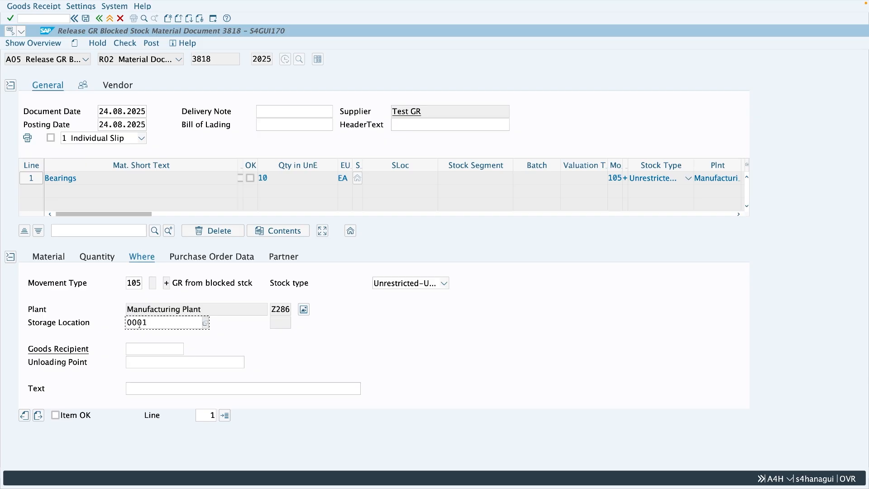
{"action": "key", "text": "Return"}
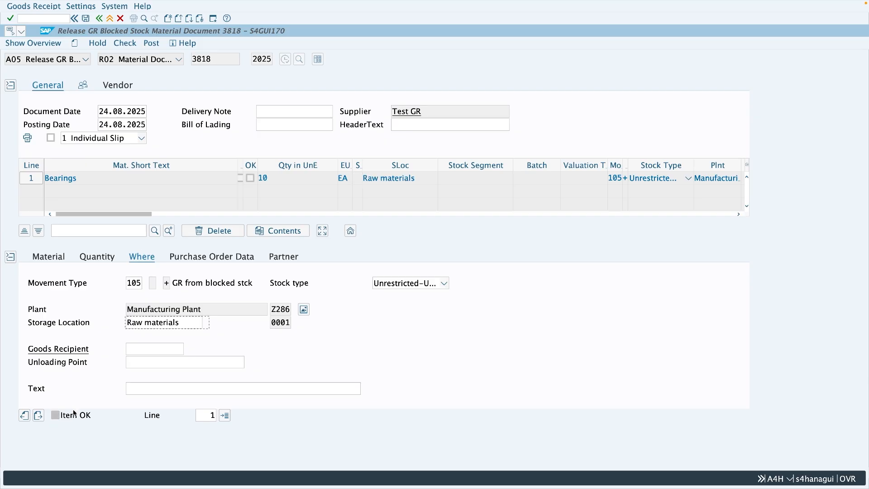
{"action": "left_click", "coordinate": [55, 415]}
{"action": "left_click", "coordinate": [125, 44]}
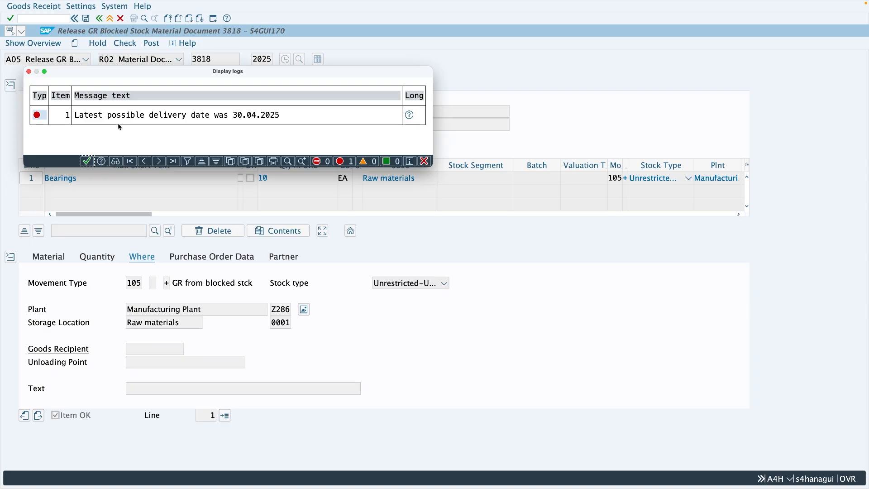
- Close the check log and leave the blocked-stock release without saving it
{"action": "left_click", "coordinate": [86, 161]}
{"action": "left_click", "coordinate": [110, 18]}
{"action": "left_click", "coordinate": [214, 142]}
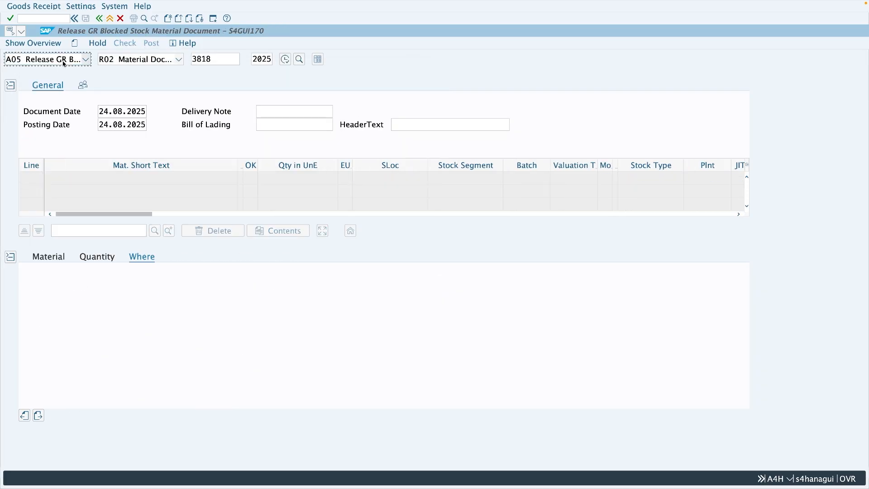
- Switch to Return Delivery and load the material document of the blocked-stock receipt
{"action": "left_click", "coordinate": [64, 63]}
{"action": "left_click", "coordinate": [64, 84]}
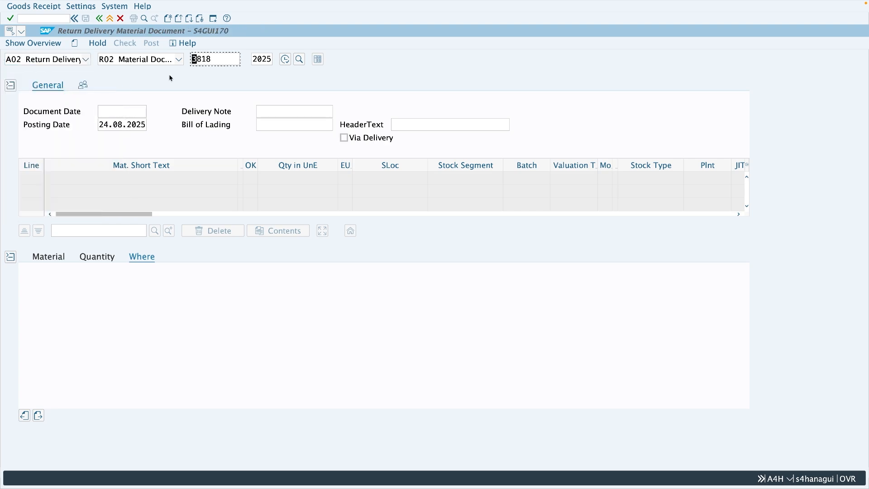
{"action": "left_click", "coordinate": [217, 59]}
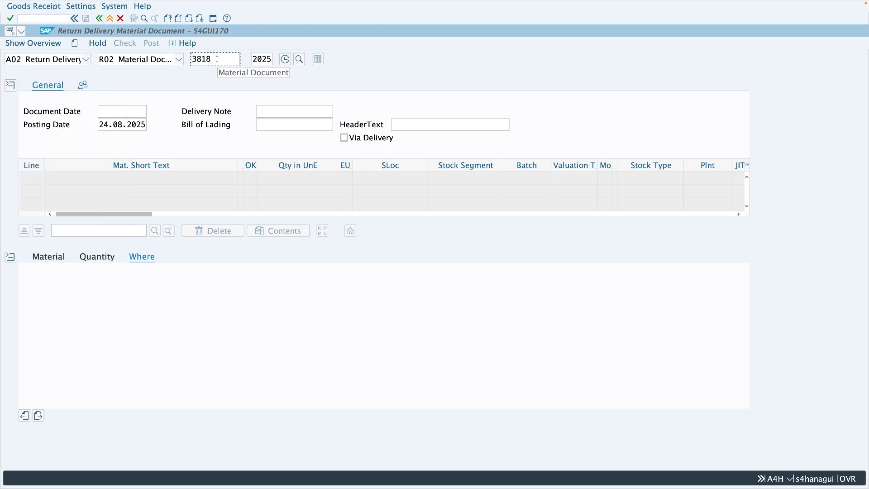
{"action": "key", "text": "Return"}
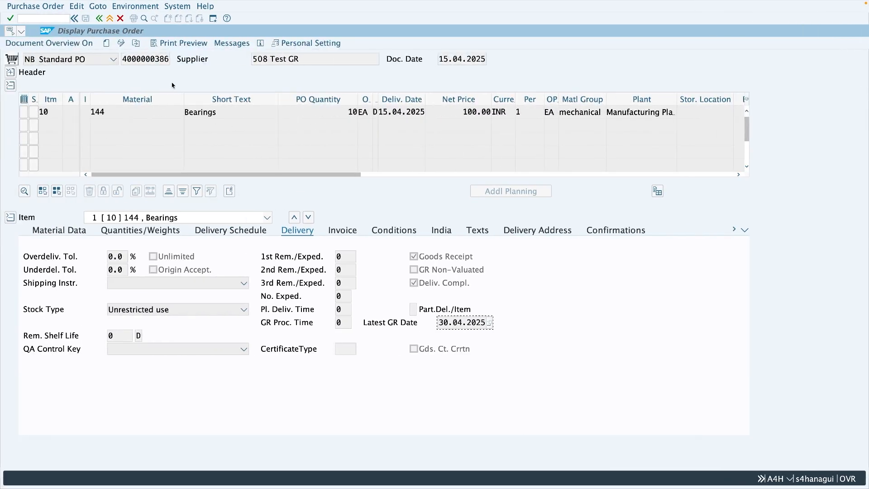
- Set the purchase order item's Latest GR Date to 24.08.2025 in change mode and save the order
{"action": "left_click", "coordinate": [121, 43]}
{"action": "left_click_drag", "start_coordinate": [441, 325], "coordinate": [485, 324]}
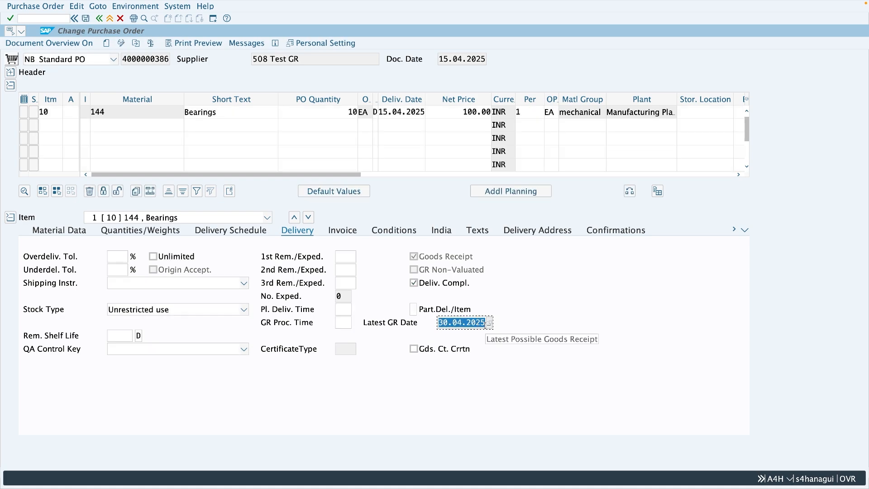
{"action": "type", "text": "24.08.2025"}
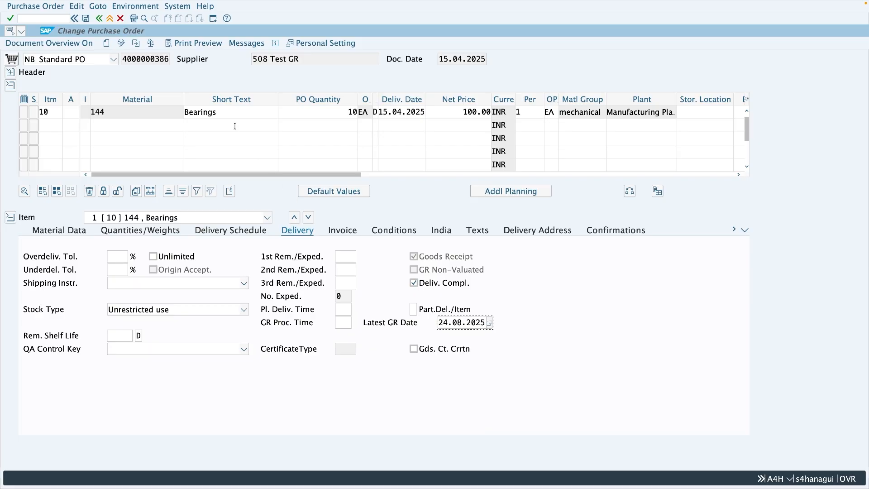
{"action": "left_click", "coordinate": [87, 20]}
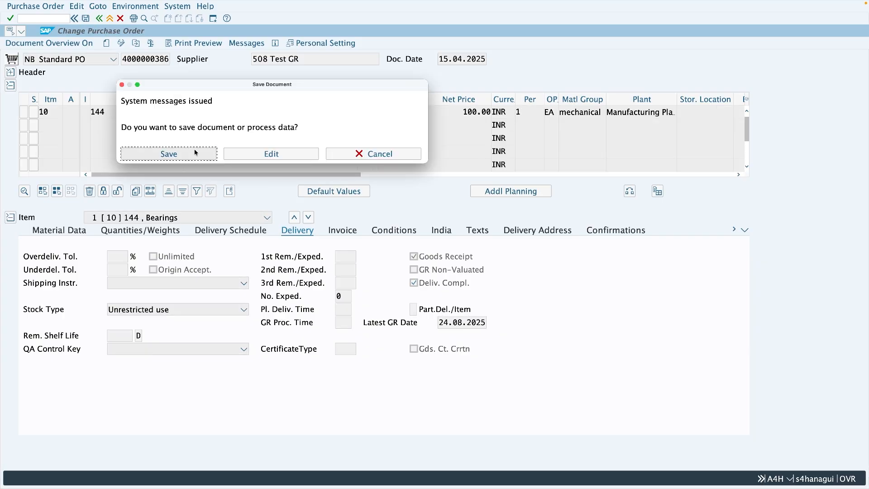
{"action": "key", "text": "Return"}
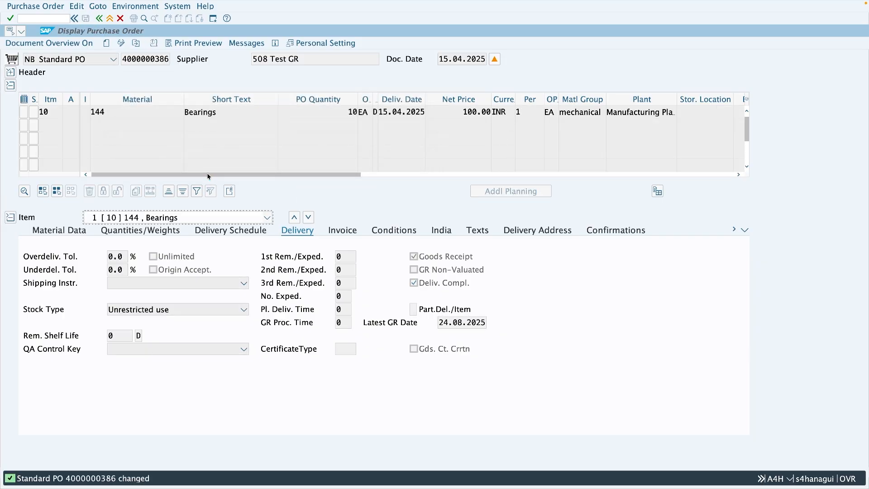
- Restart MIGO and load the blocked-stock material document for Release GR Blocked Stock
{"action": "key", "text": "ctrl+Right"}
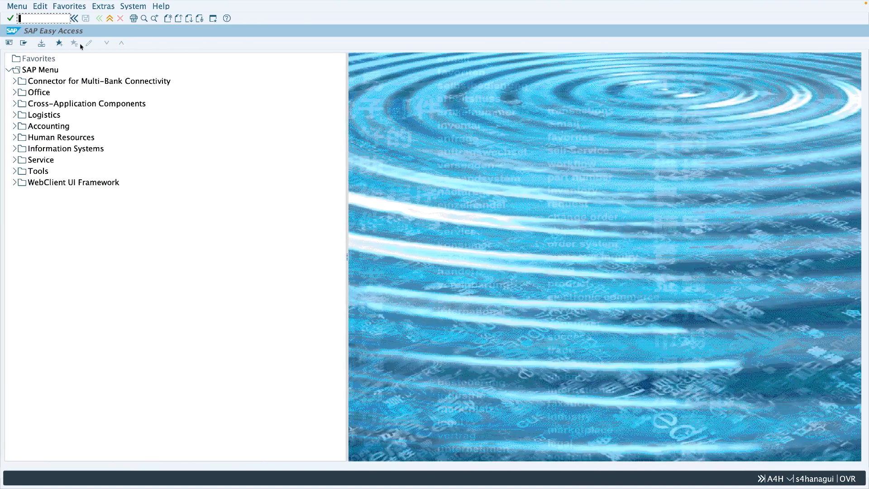
{"action": "type", "text": "migo"}
{"action": "key", "text": "Return"}
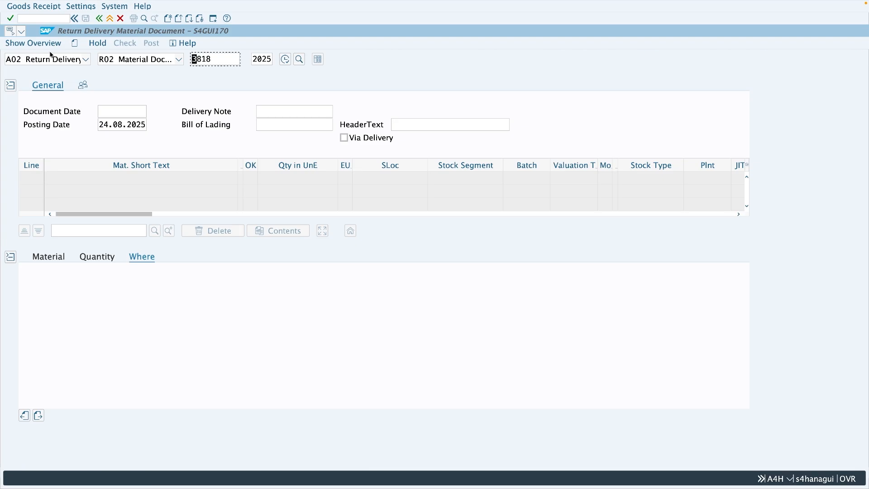
{"action": "left_click", "coordinate": [73, 59]}
{"action": "left_click", "coordinate": [70, 123]}
{"action": "key", "text": "Return"}
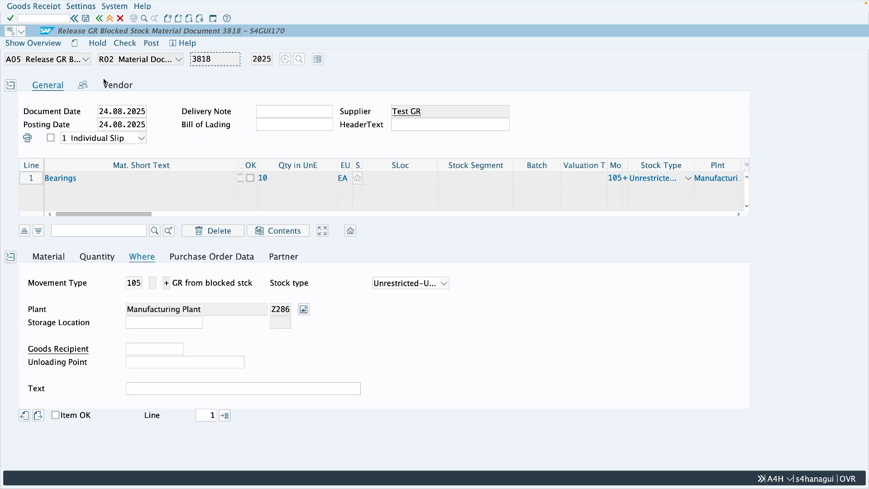
- Assign storage location 0001 to the Bearings item, mark it OK and recheck the blocked-stock release
{"action": "left_click", "coordinate": [145, 323]}
{"action": "type", "text": "0001"}
{"action": "key", "text": "Return"}
{"action": "left_click", "coordinate": [55, 415]}
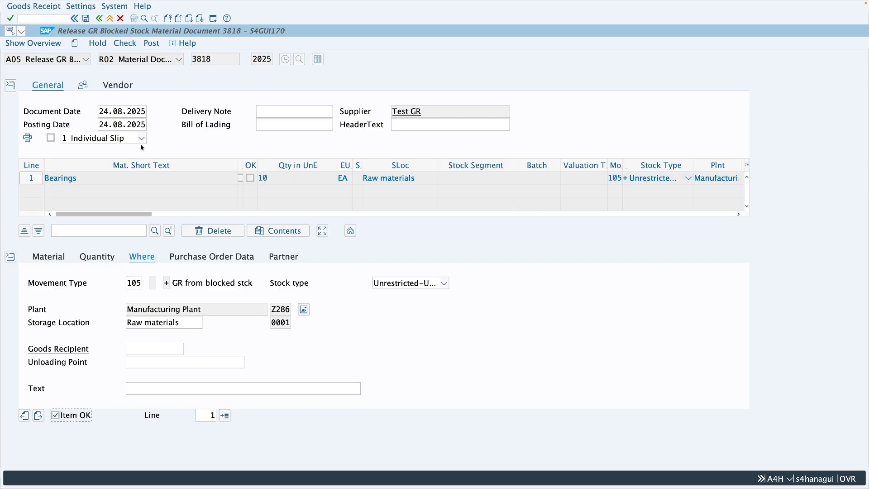
{"action": "left_click", "coordinate": [125, 43]}
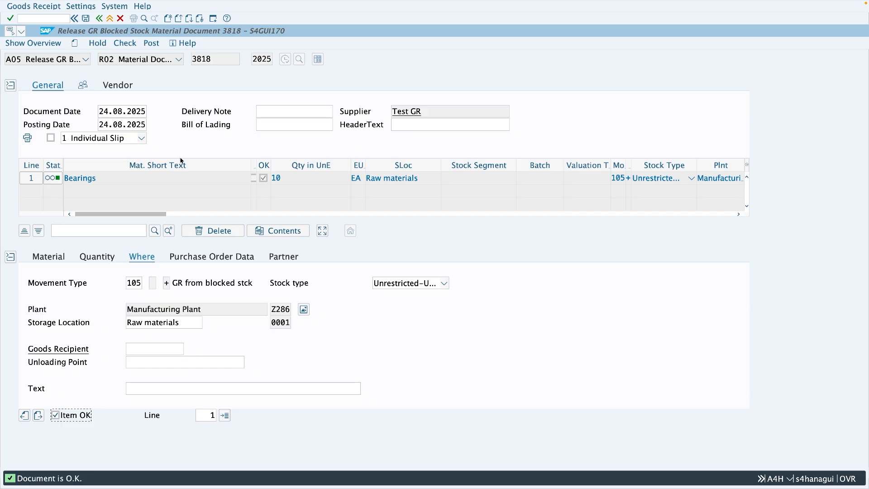
- Review the purchase order's Latest GR Date and post the release from blocked stock
{"action": "key", "text": "ctrl+Left"}
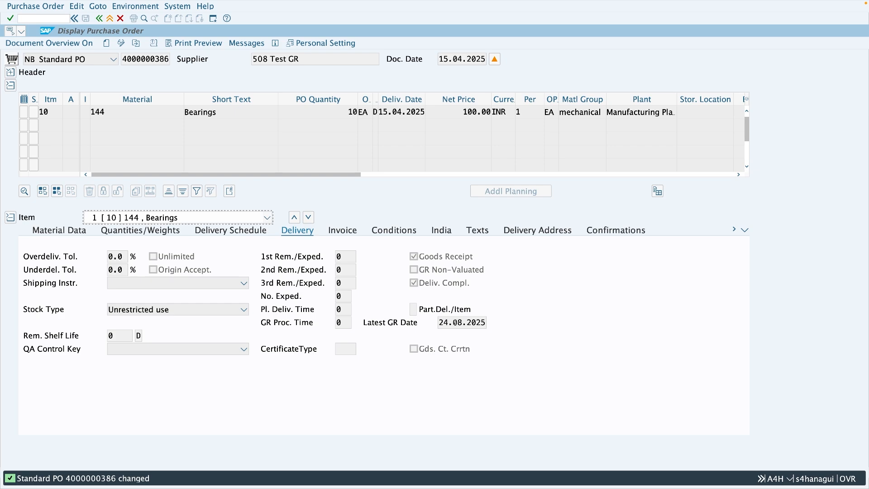
{"action": "key", "text": "ctrl+Right"}
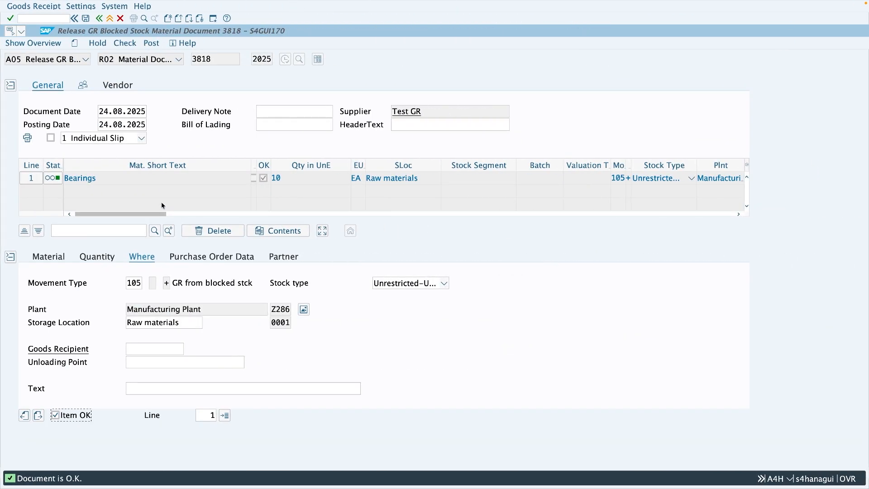
{"action": "left_click", "coordinate": [151, 44]}
- Reload the purchase order, switch it to change mode and examine the Bearings item's purchase order history
{"action": "key", "text": "ctrl+Left"}
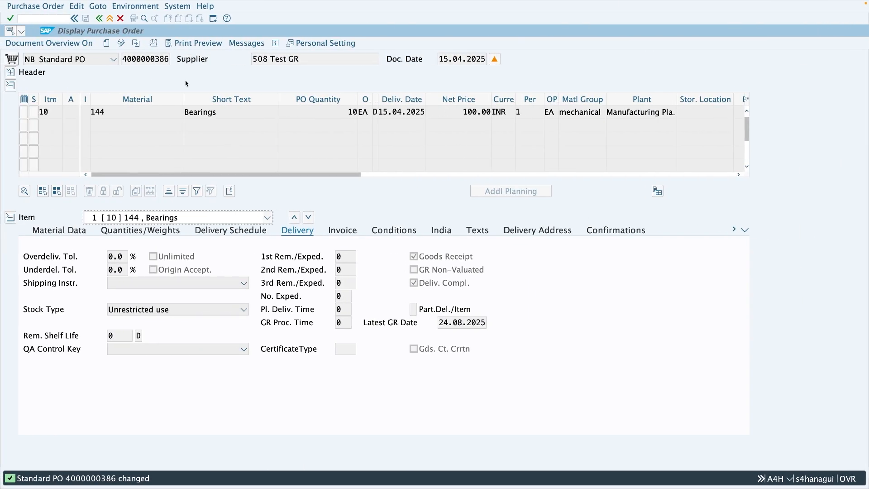
{"action": "left_click", "coordinate": [135, 43]}
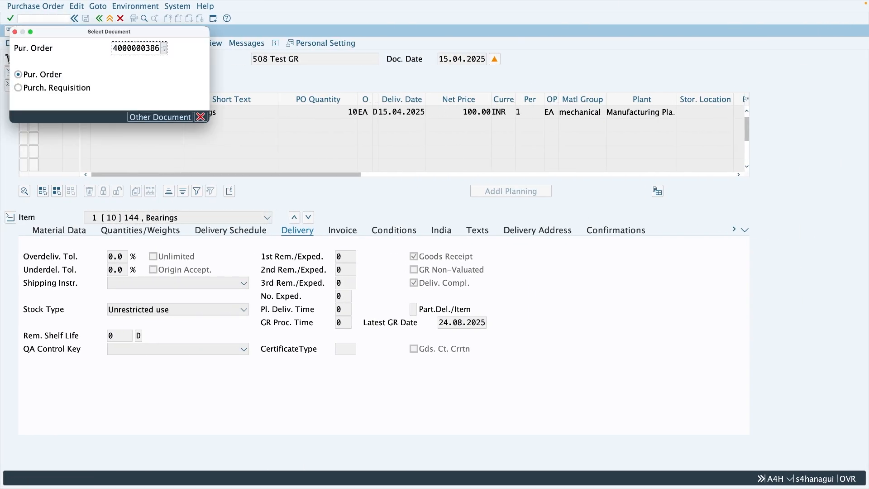
{"action": "key", "text": "Return"}
{"action": "key", "text": "ctrl+F1"}
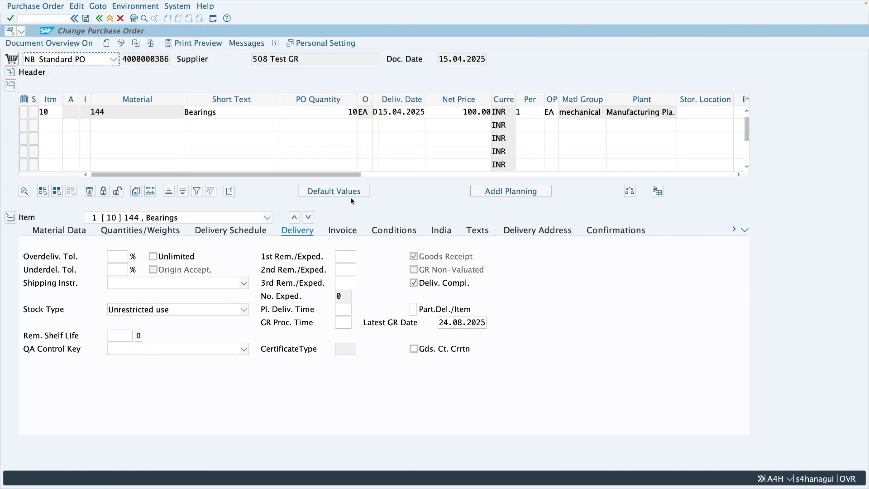
{"action": "left_click", "coordinate": [744, 230]}
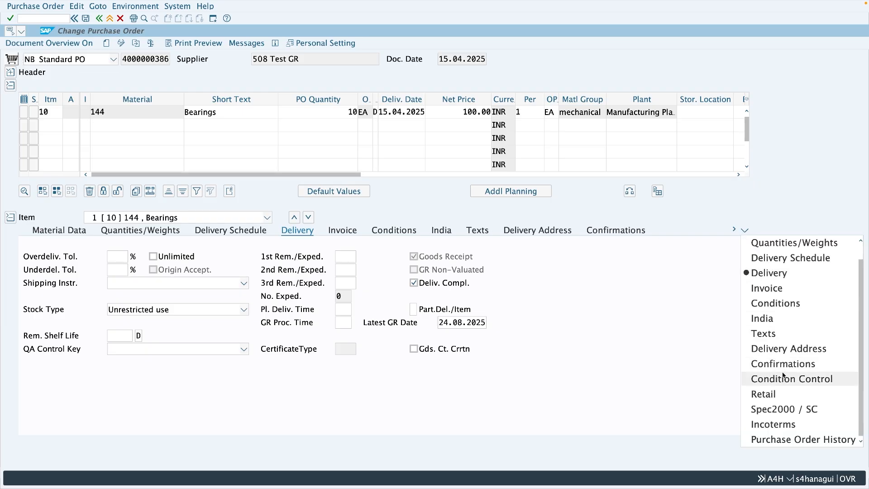
{"action": "left_click", "coordinate": [797, 440]}
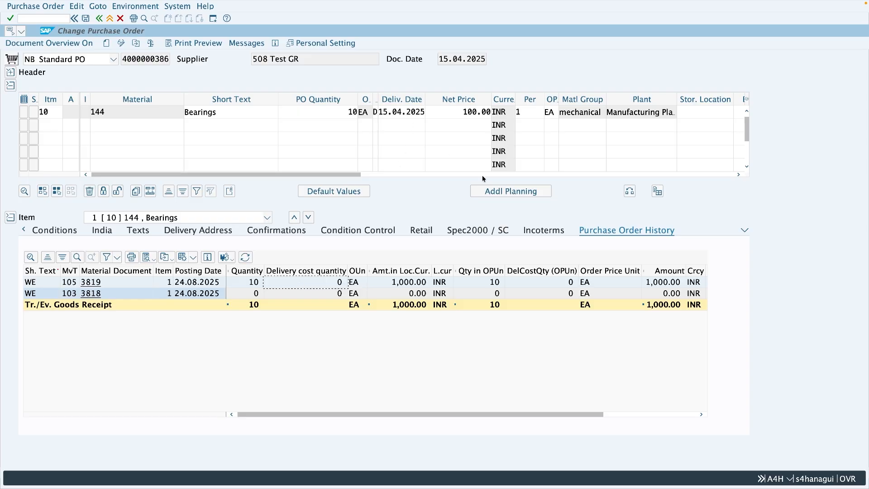
- Review the Latest GR Date in the Bearings item's delivery data and return the purchase order to display mode
{"action": "left_click", "coordinate": [745, 232]}
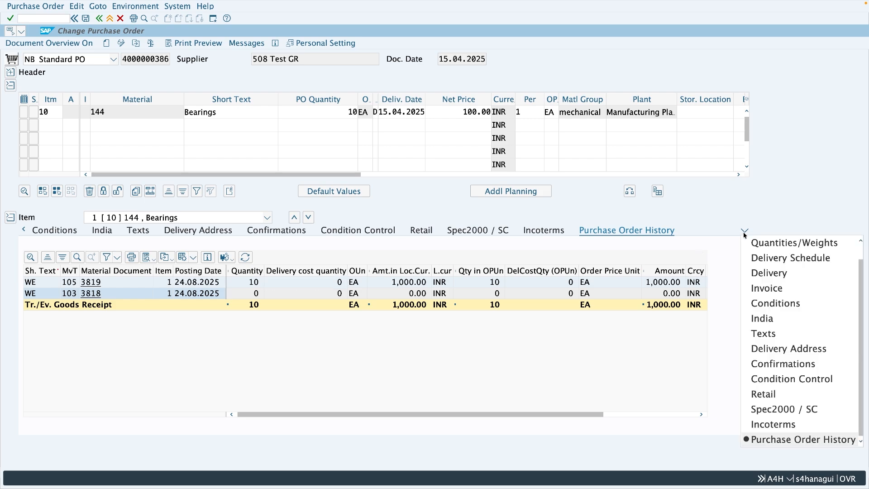
{"action": "left_click", "coordinate": [765, 274]}
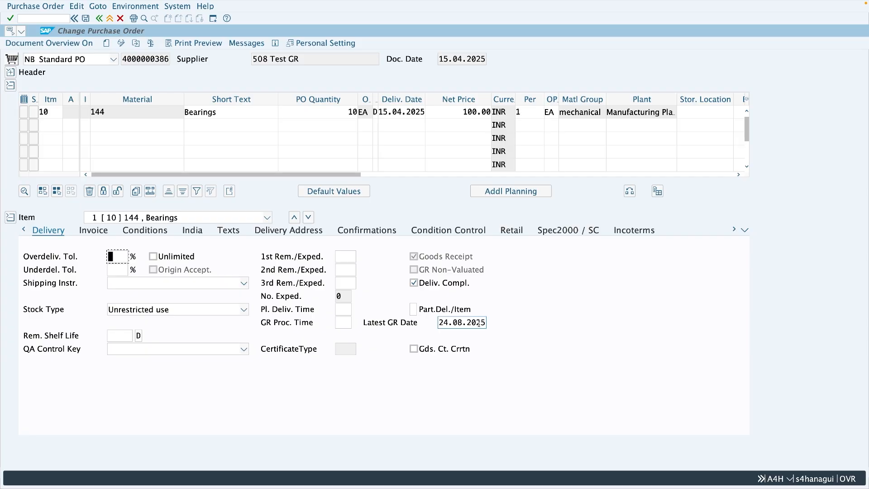
{"action": "key", "text": "ctrl+s"}
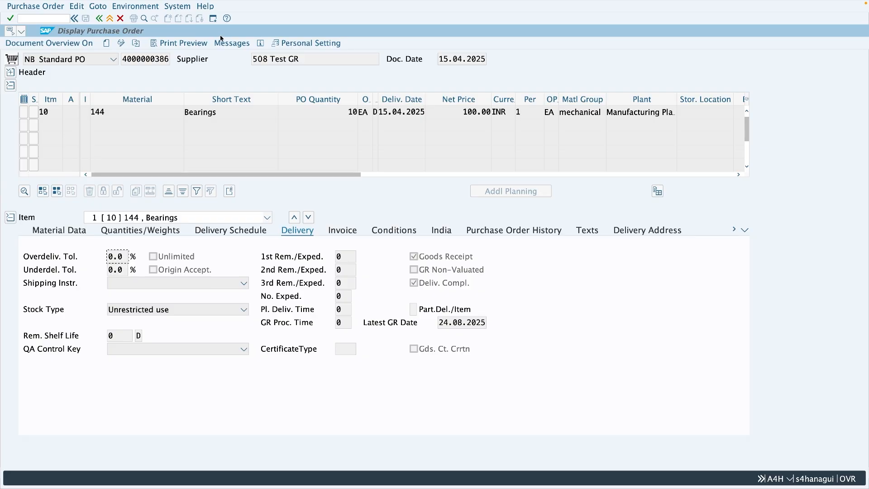
- Open a new session and start transaction OMCQ for the system message settings
{"action": "left_click", "coordinate": [213, 19]}
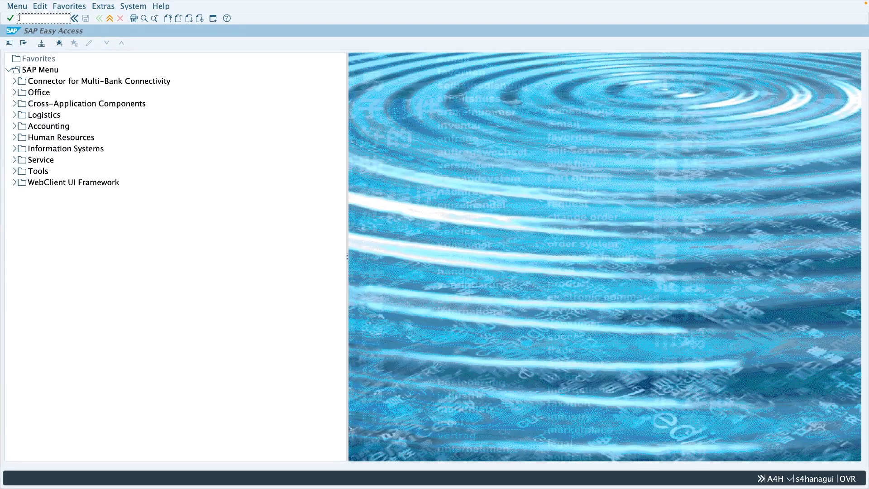
{"action": "type", "text": "bmcq"}
{"action": "key", "text": "Return"}
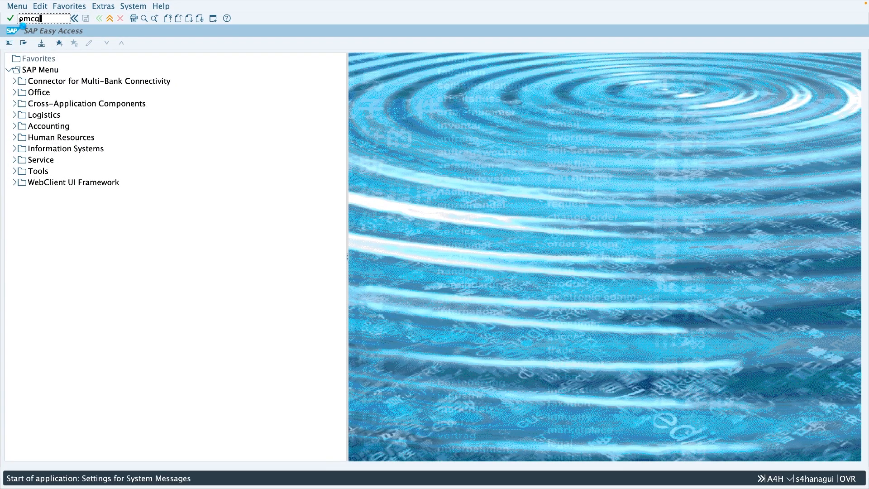